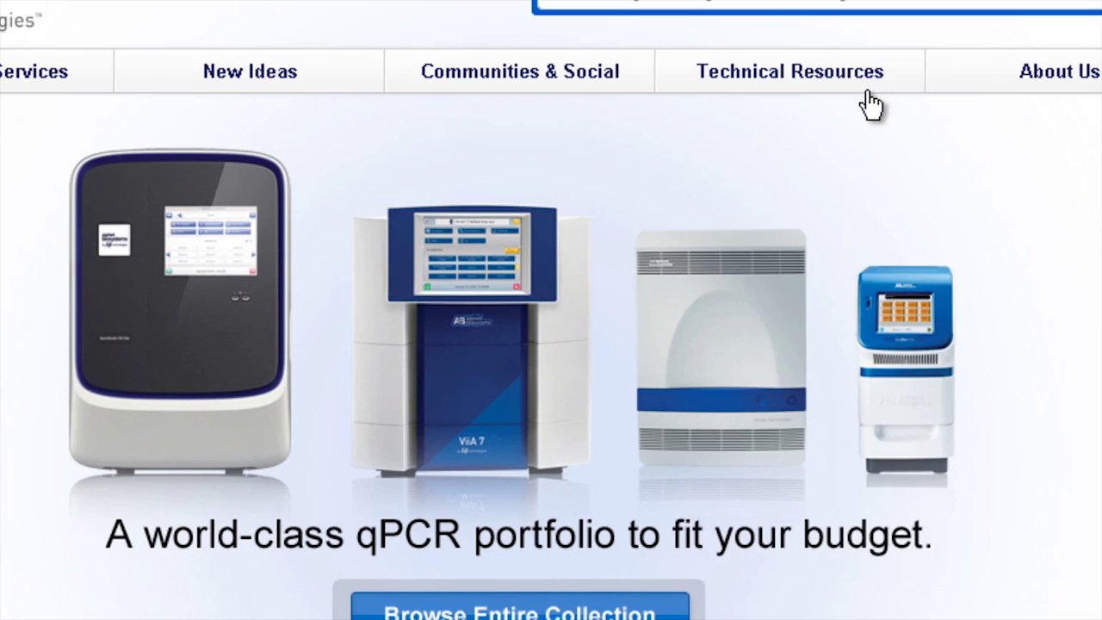
Go to the instrument software downloads page from the Technical Resources menu
mouse_move(758, 107)
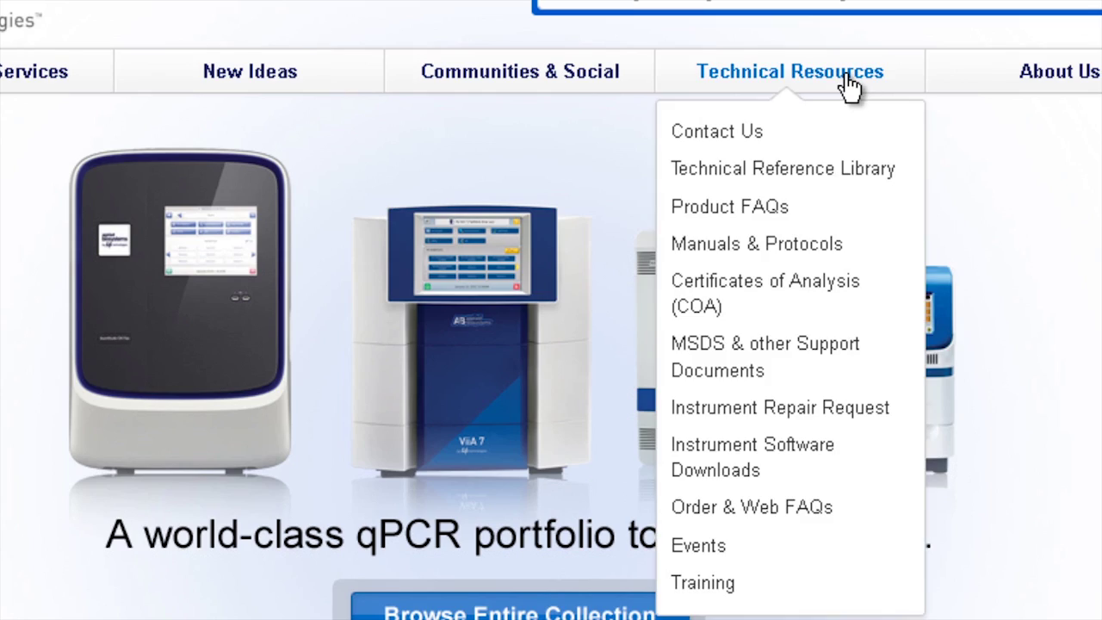
left_click(806, 454)
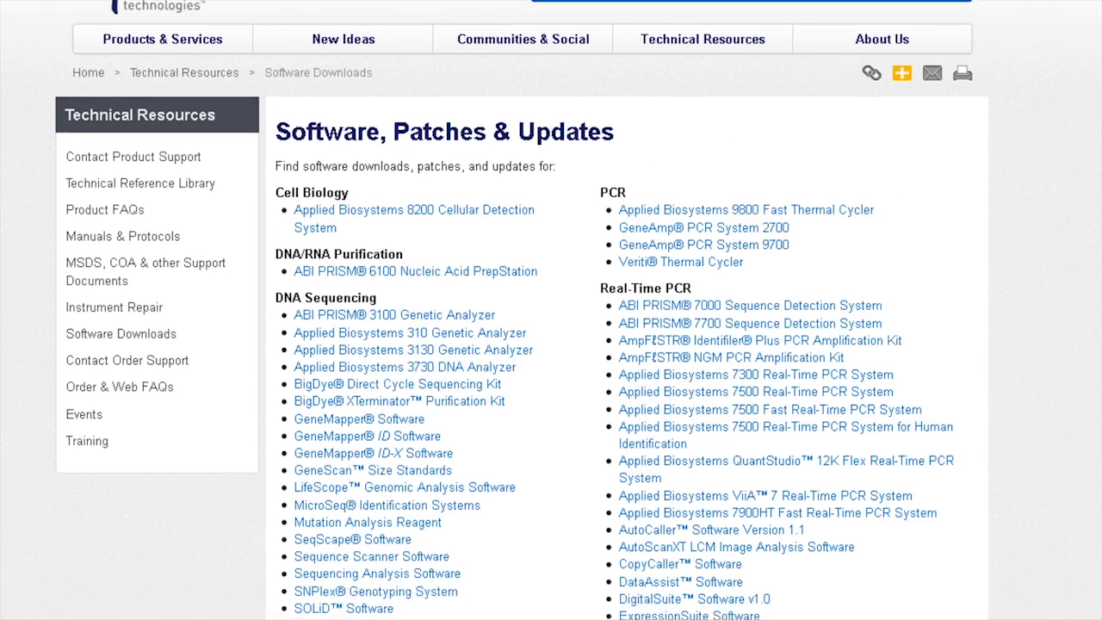
Scroll to Real-Time PCR and open the Protein Thermal Shift™ Software download page
scroll(551, 345, "down", 3)
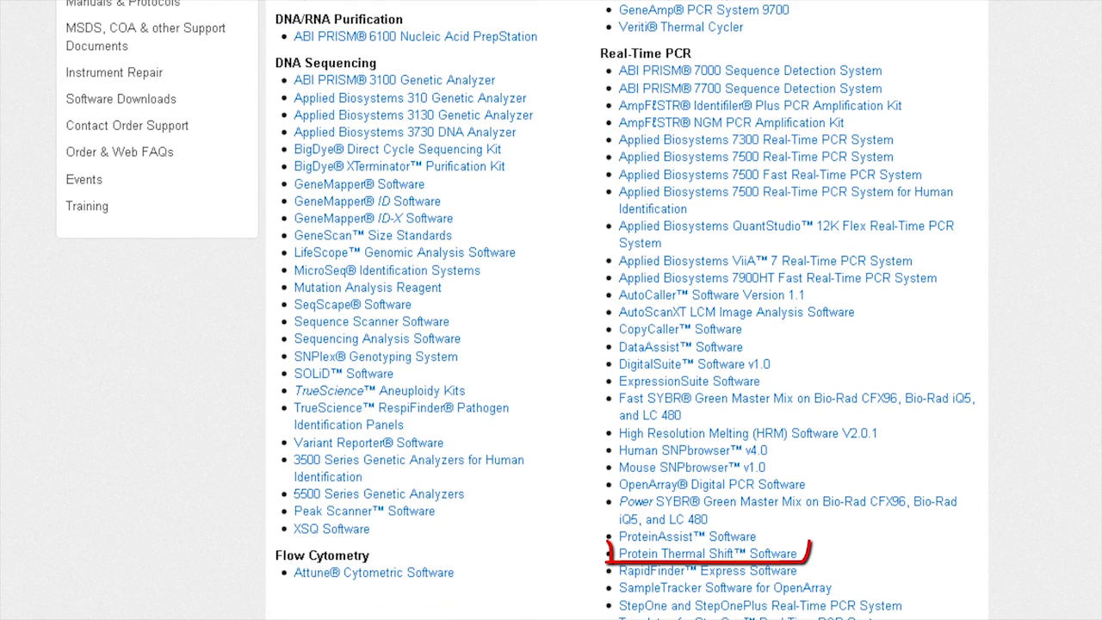
left_click(747, 556)
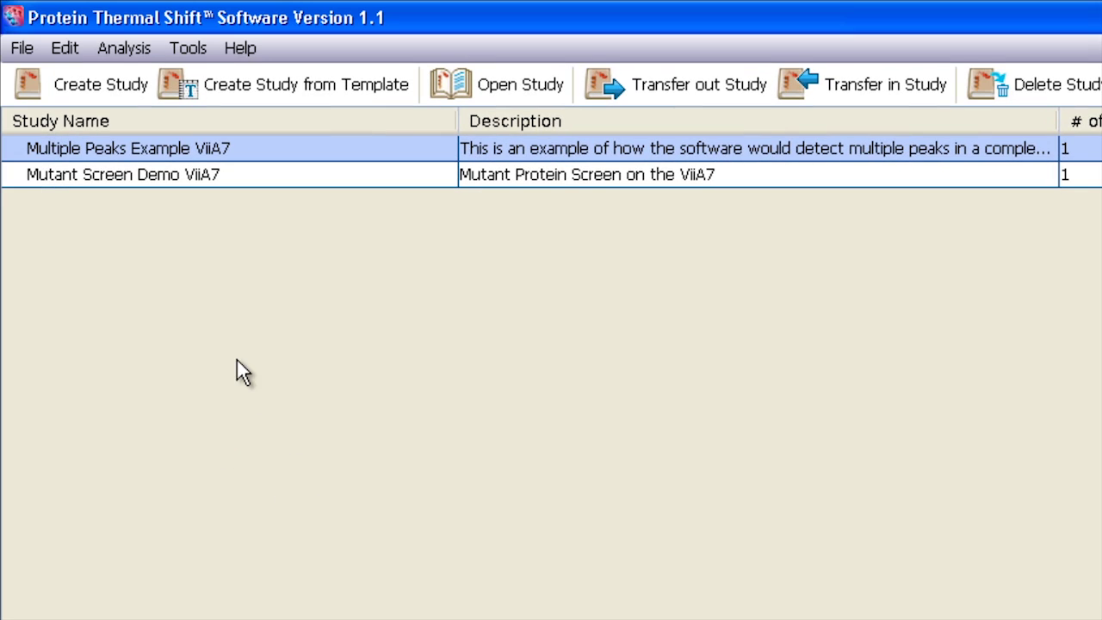
Create the study 'Protein A Buffer and Salt Test' for StepOne™ and StepOnePlus™ Systems
left_click(105, 80)
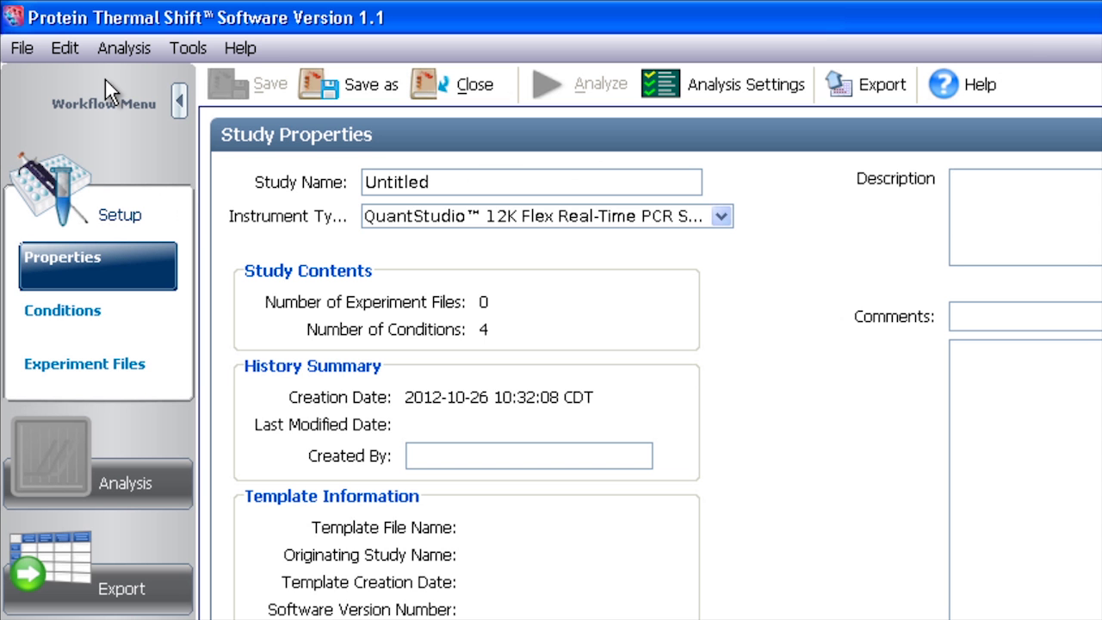
left_click(444, 184)
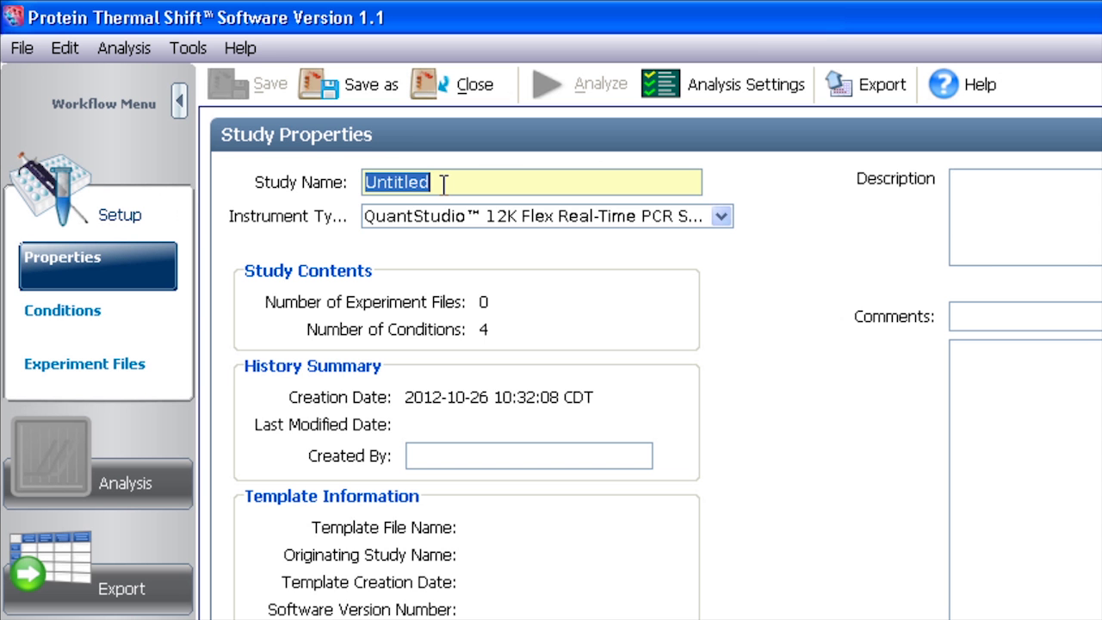
type("Pr")
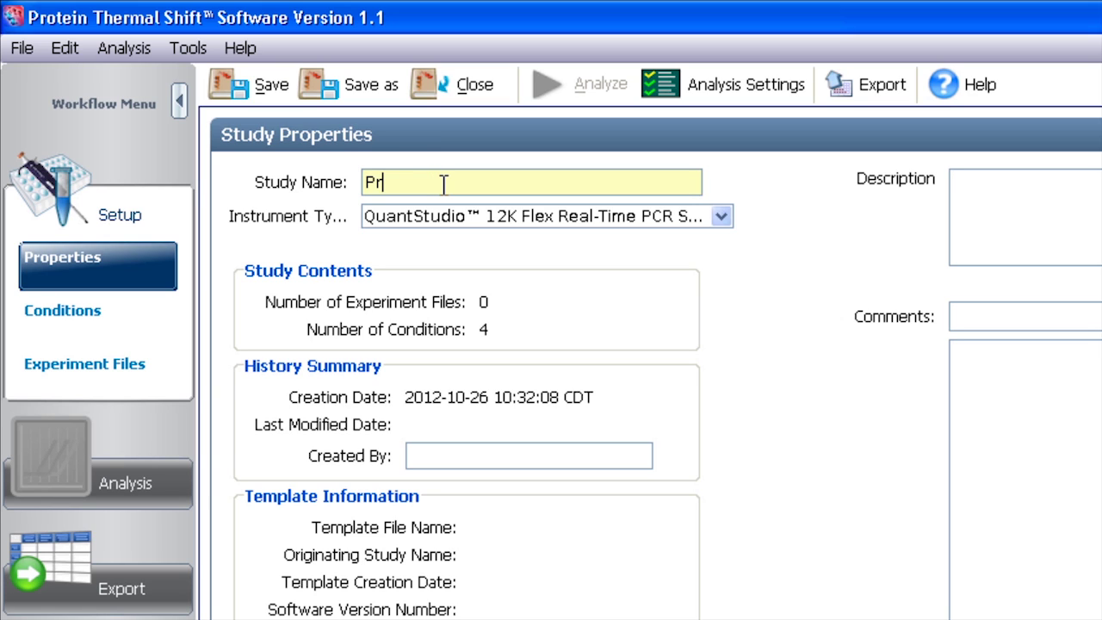
type("otein A_ Buffer")
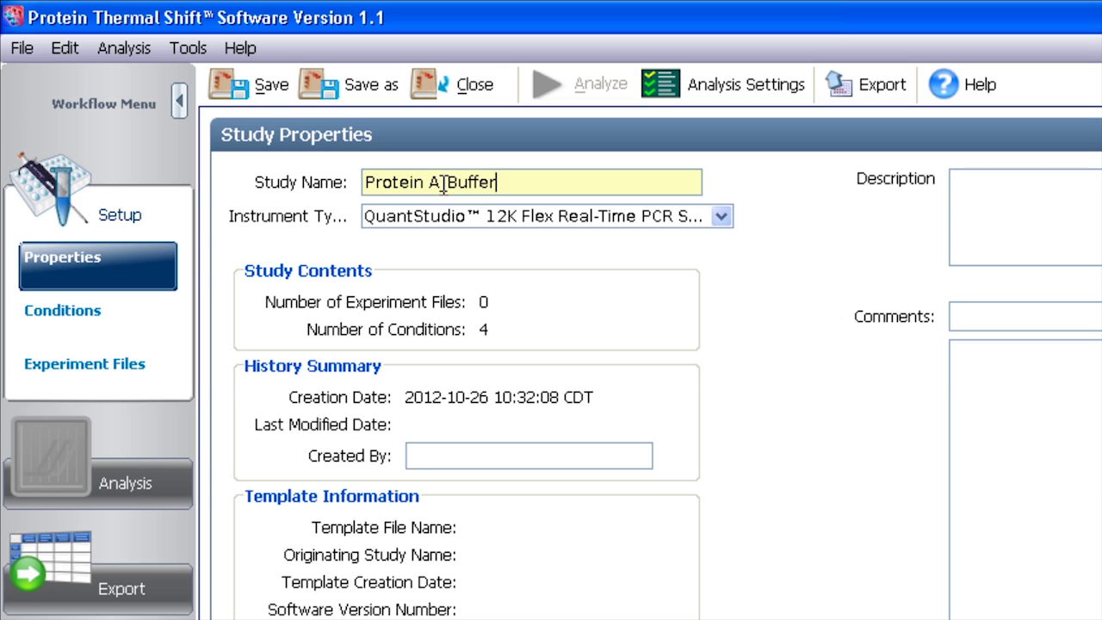
type(" and Salt ")
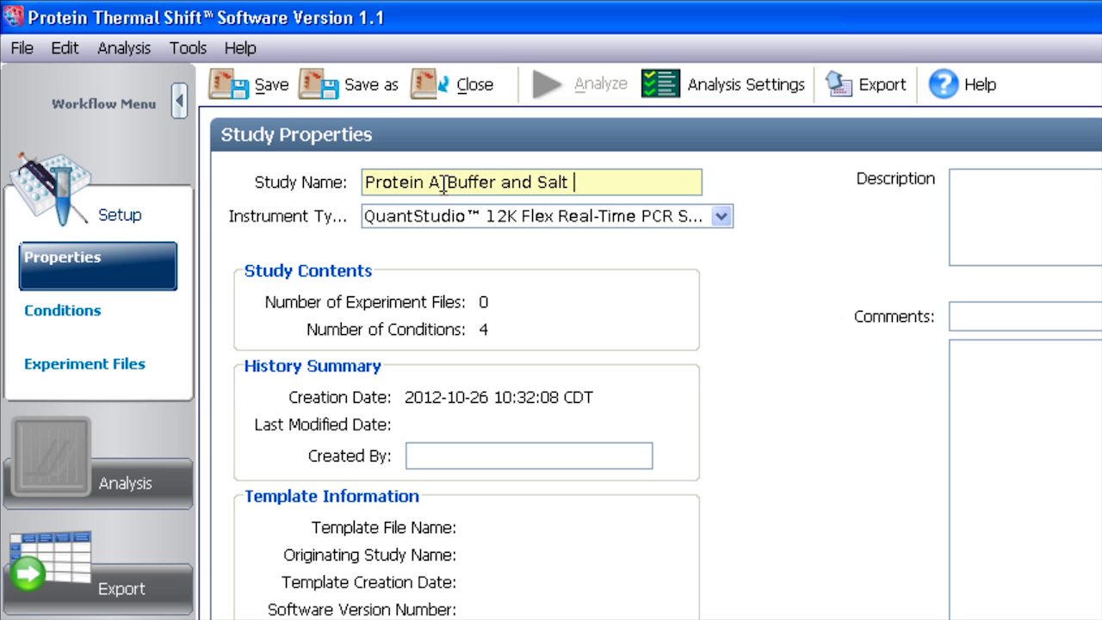
type("Test")
left_click(721, 217)
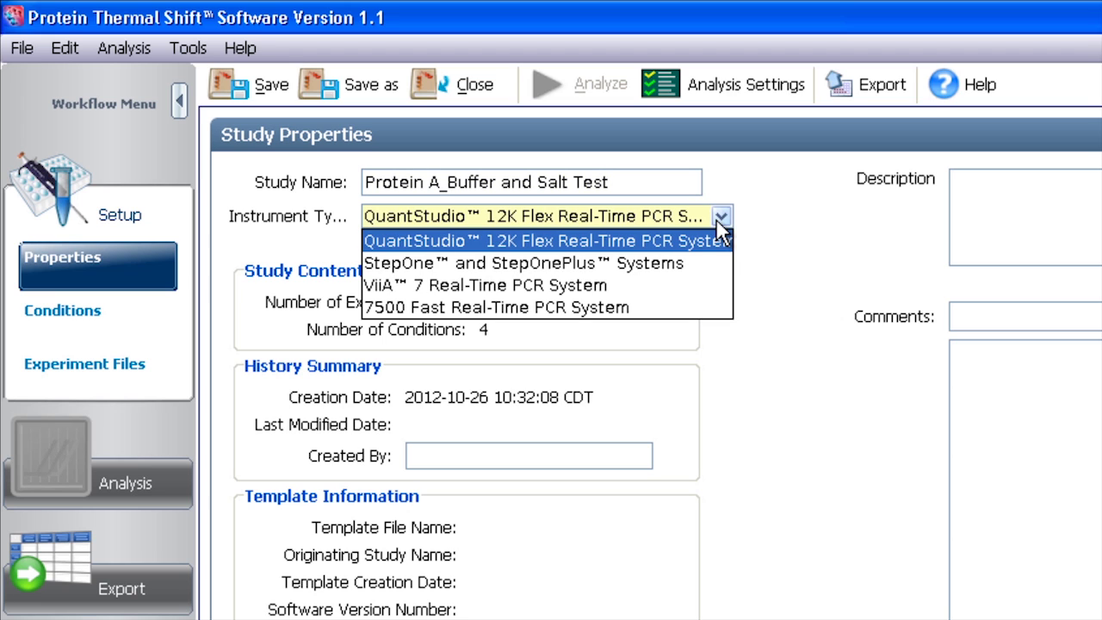
left_click(713, 264)
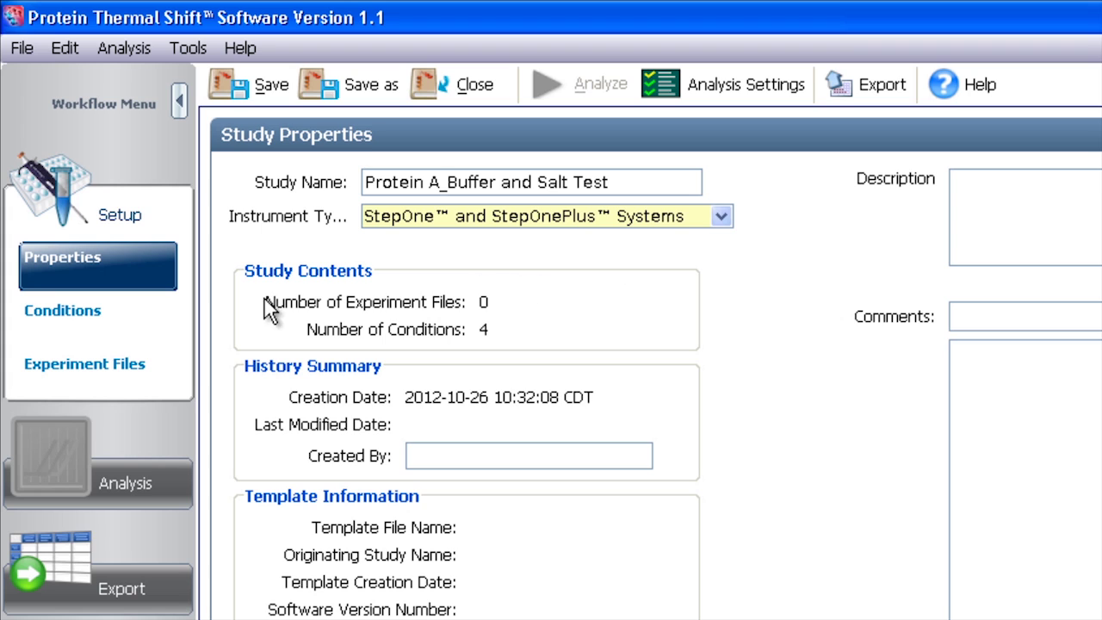
left_click(160, 311)
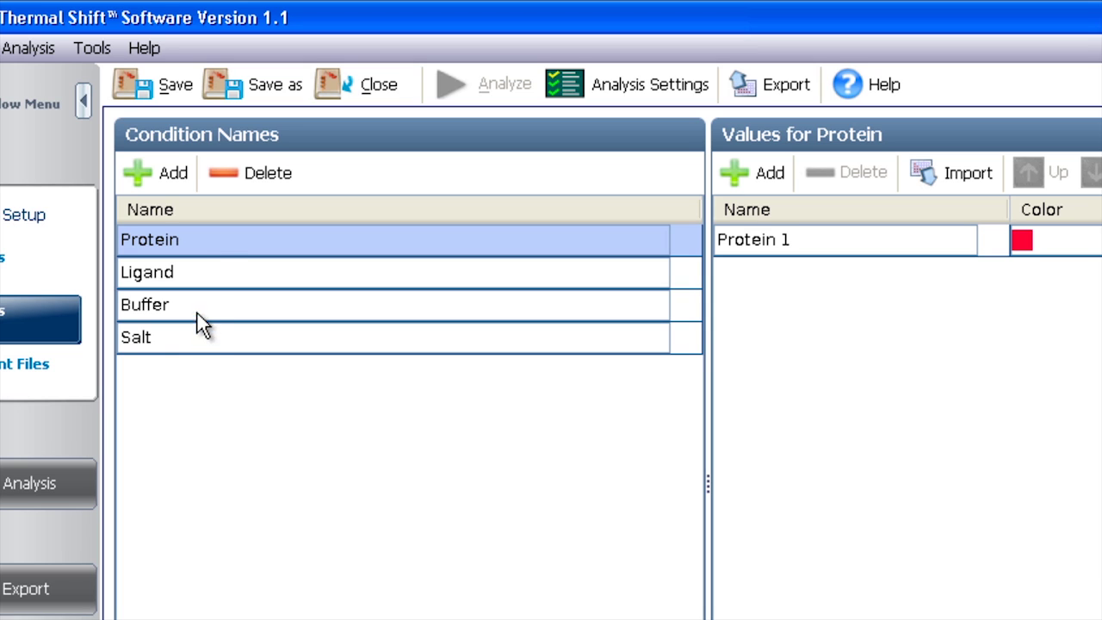
Add a new condition named pH
left_click(168, 168)
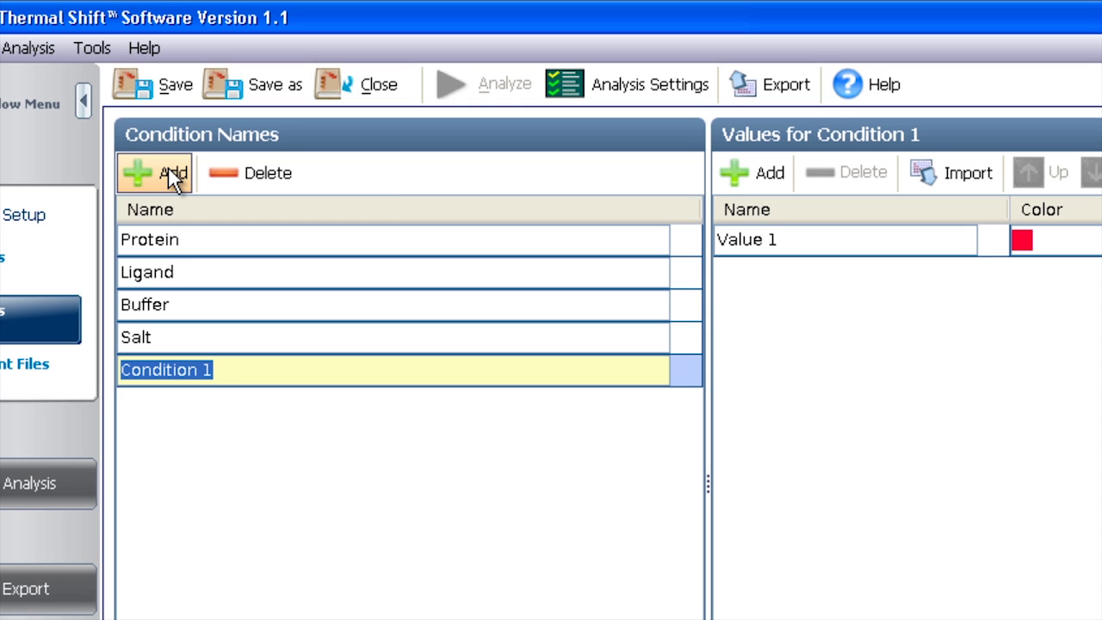
type("pH")
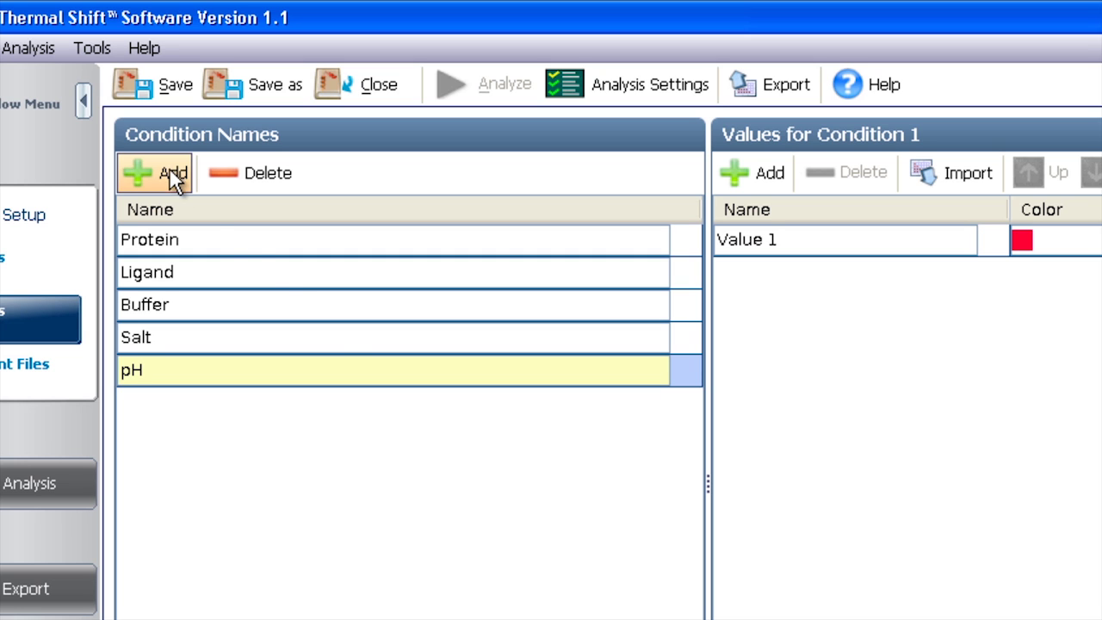
left_click(322, 248)
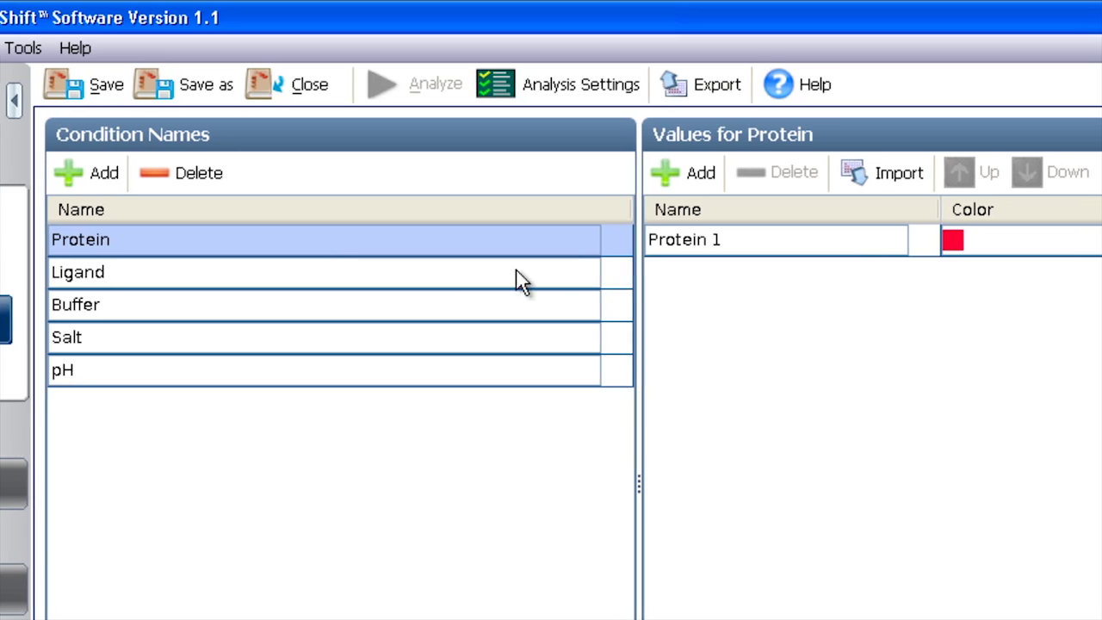
Rename the Protein condition's value from Protein 1 to Protein A
double_click(738, 242)
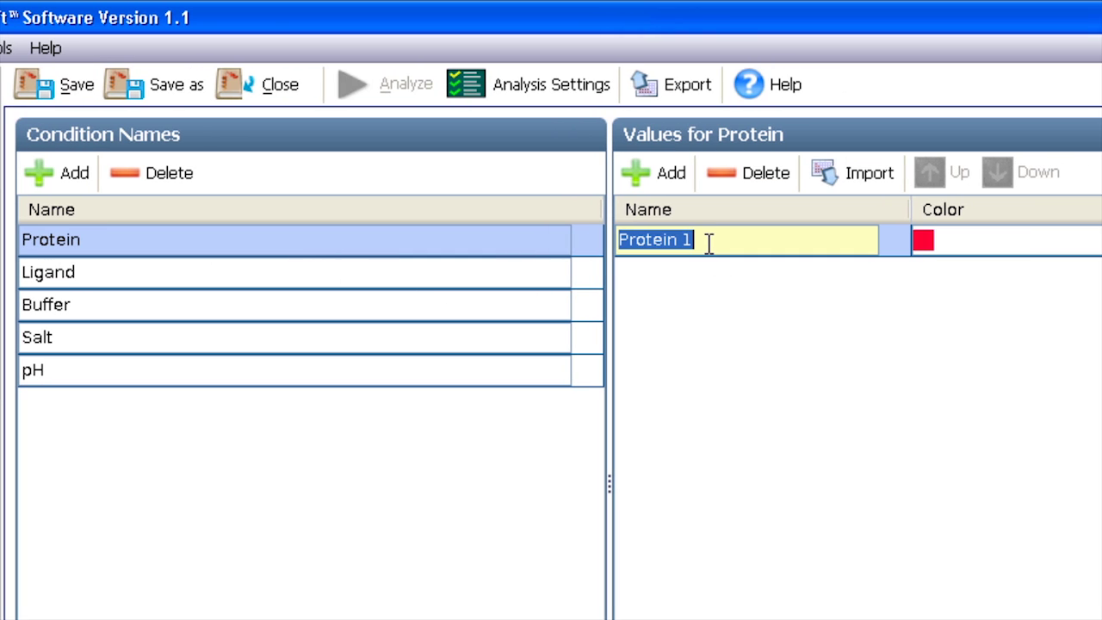
left_click(704, 240)
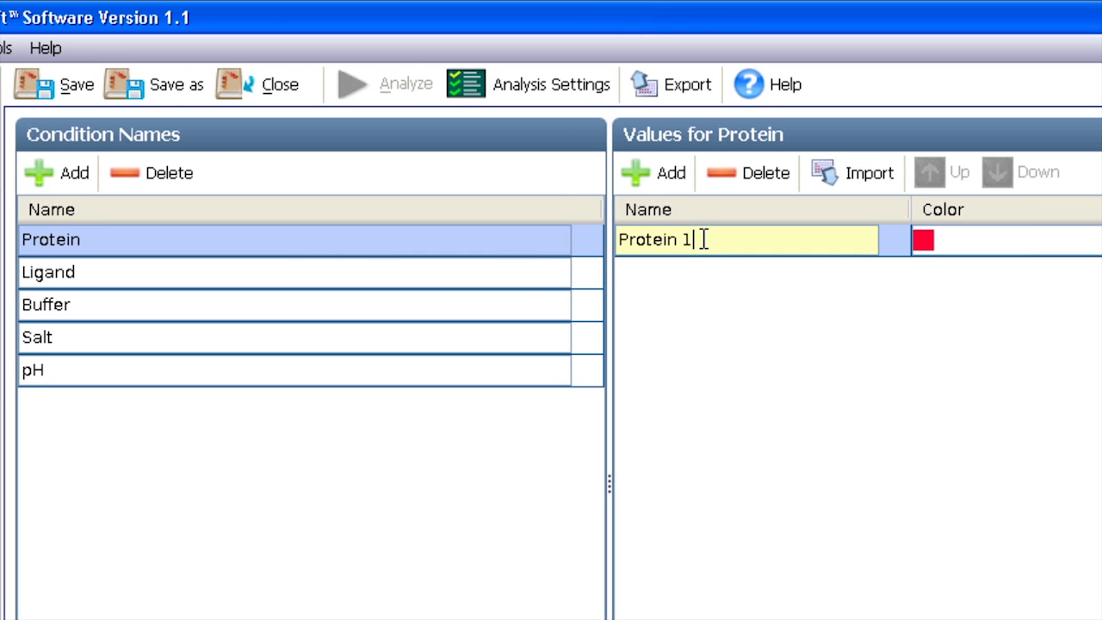
key("BackSpace")
type("A")
left_click(468, 340)
Add three more values to the Salt condition, making four in total
left_click(468, 341)
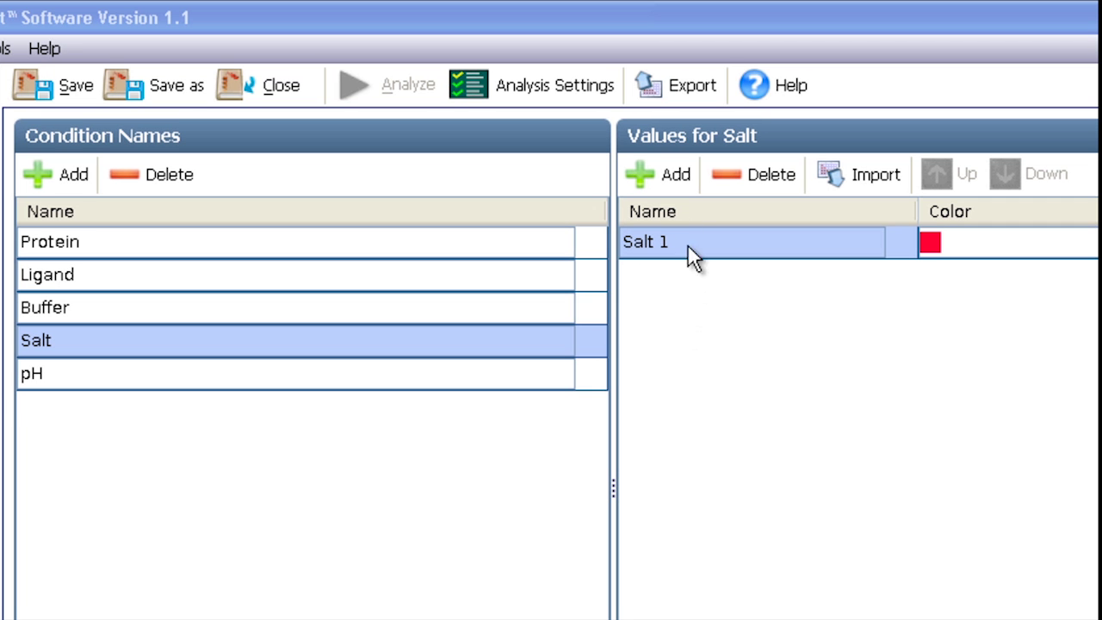
left_click(661, 172)
left_click(661, 173)
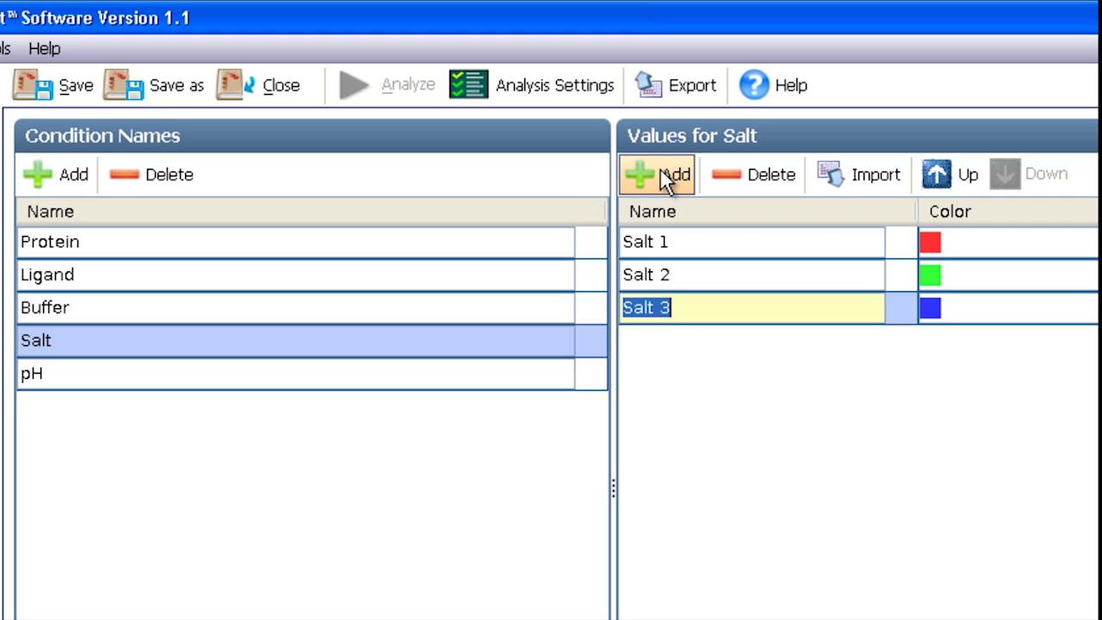
left_click(662, 172)
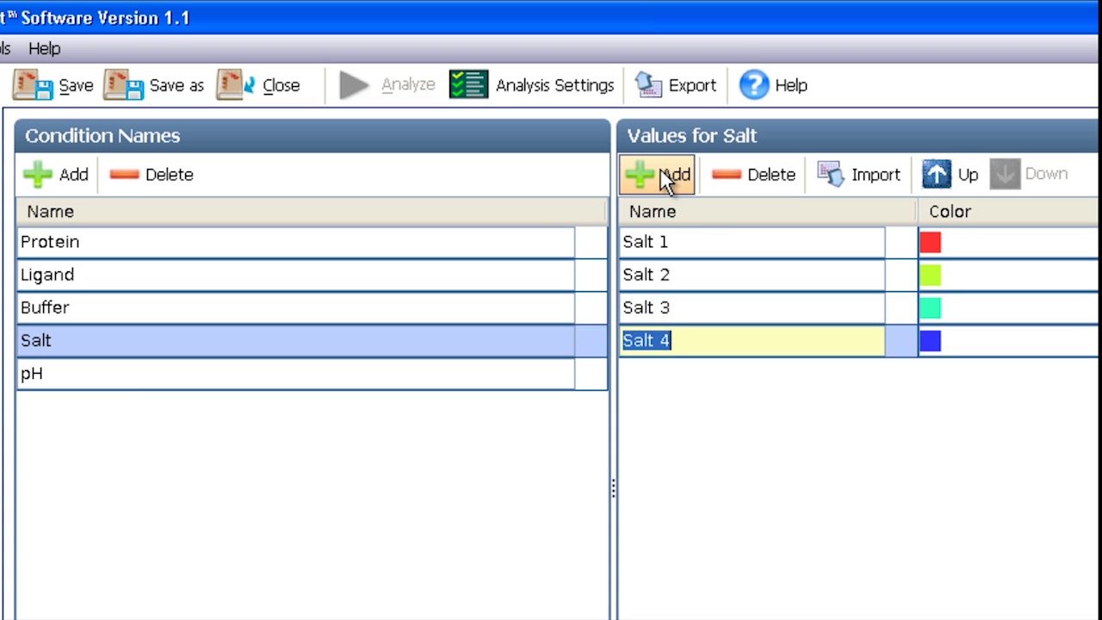
Rename the four salt values to 0 mm, 50 mm, 100 mm and 150 mm
left_click(679, 232)
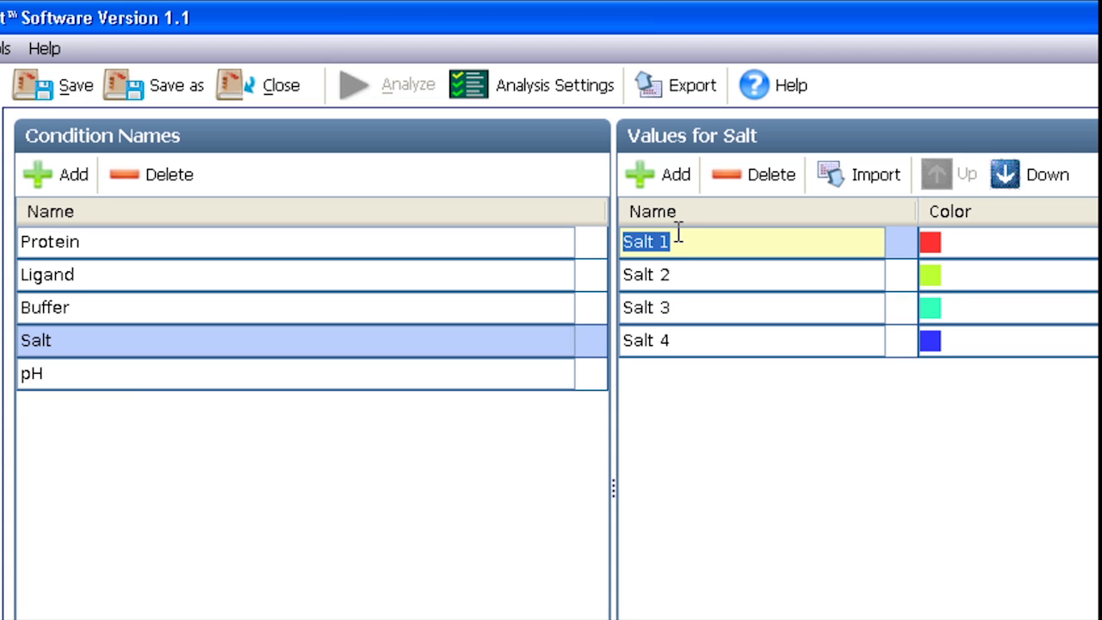
type("0 mm")
left_click(681, 274)
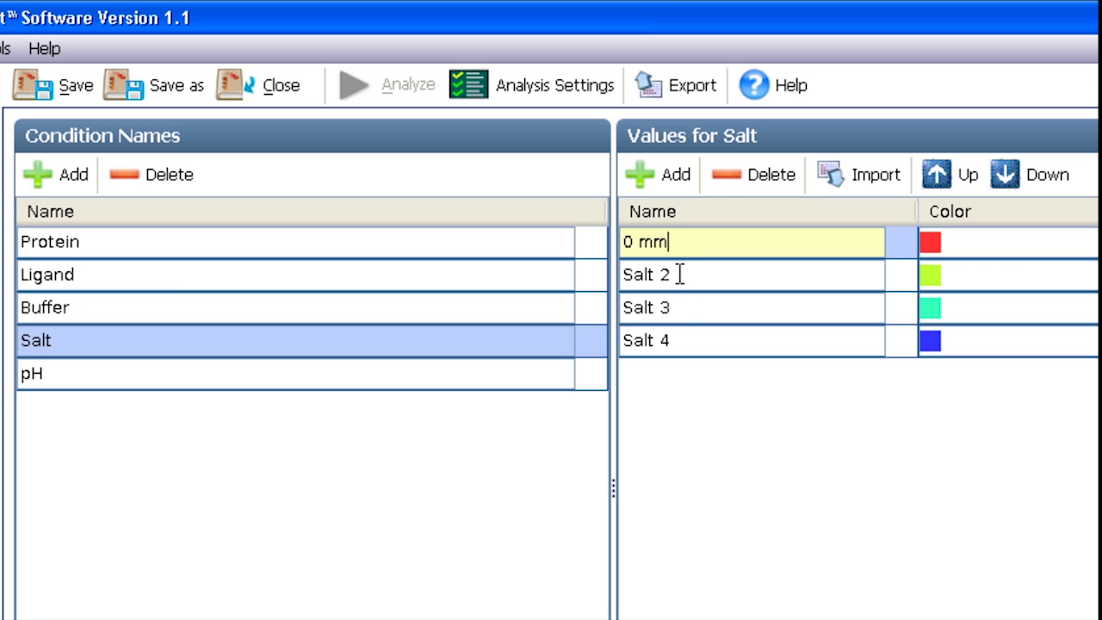
left_click(679, 274)
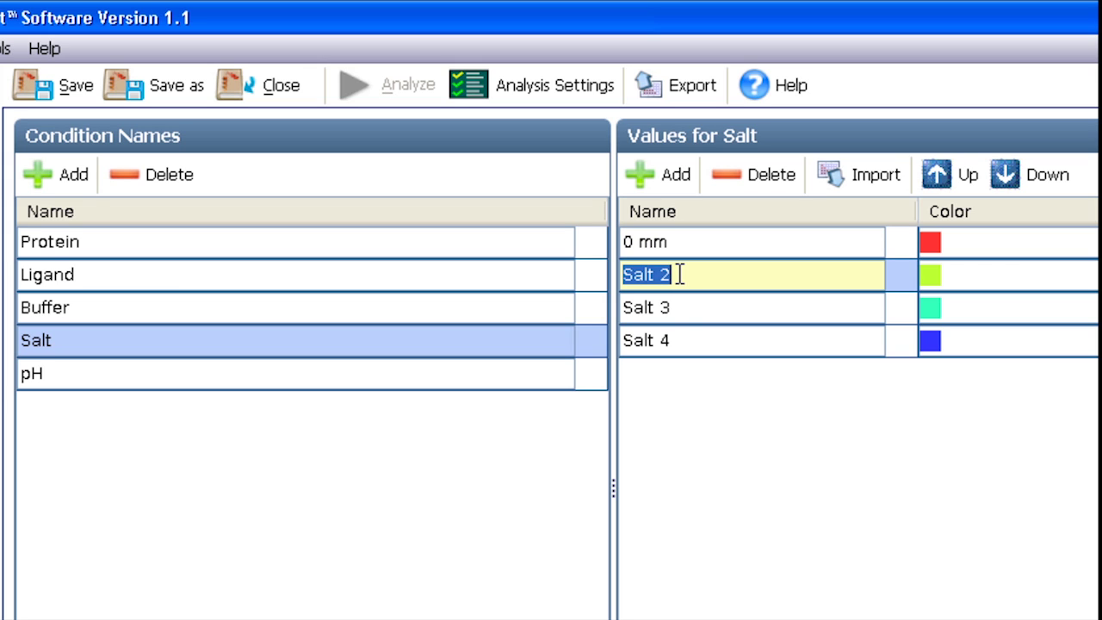
type("50 mm")
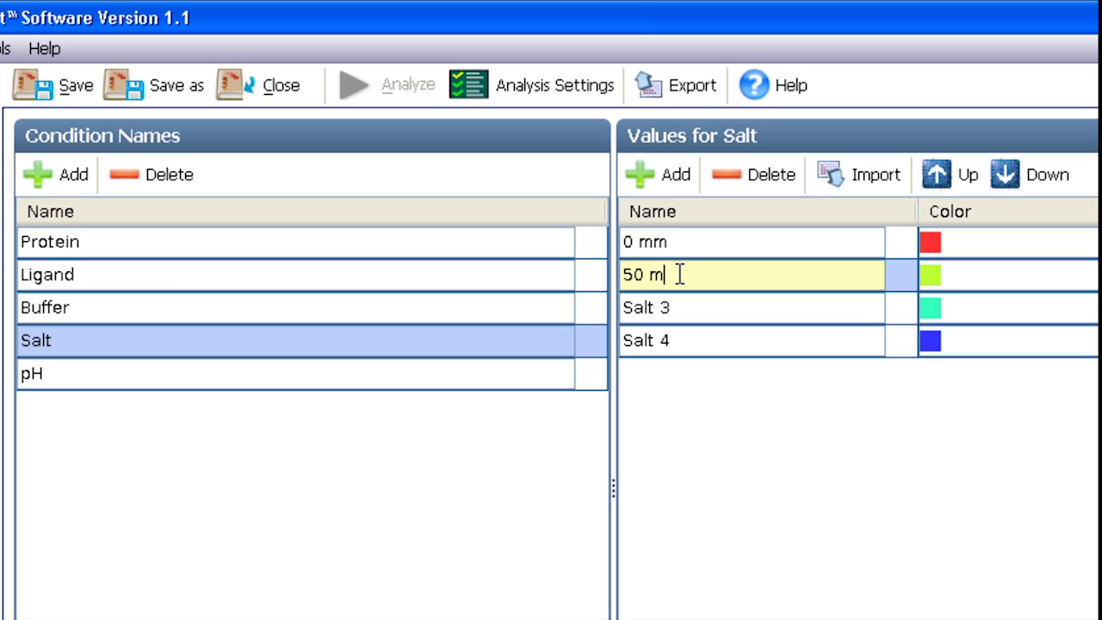
left_click(666, 310)
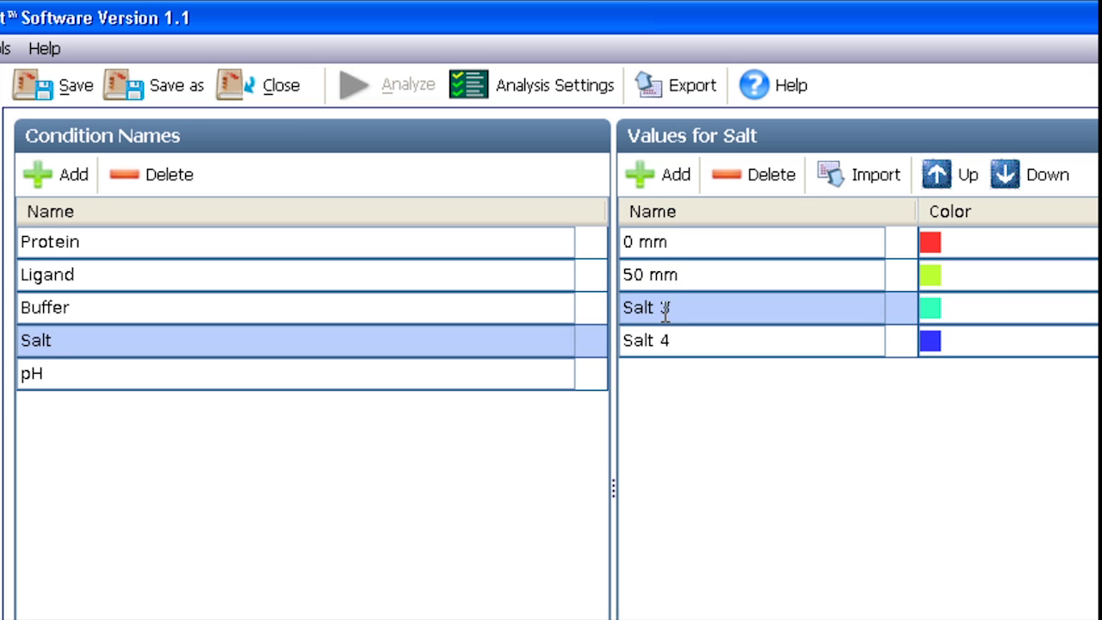
left_click(665, 312)
type("100 mm")
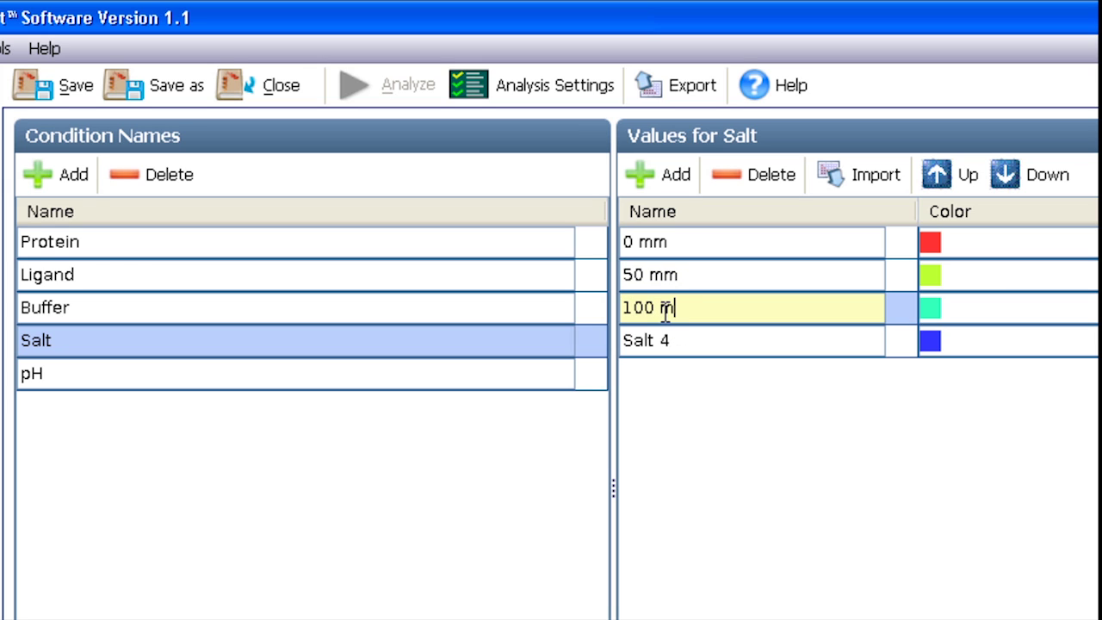
left_click(665, 340)
left_click(665, 340)
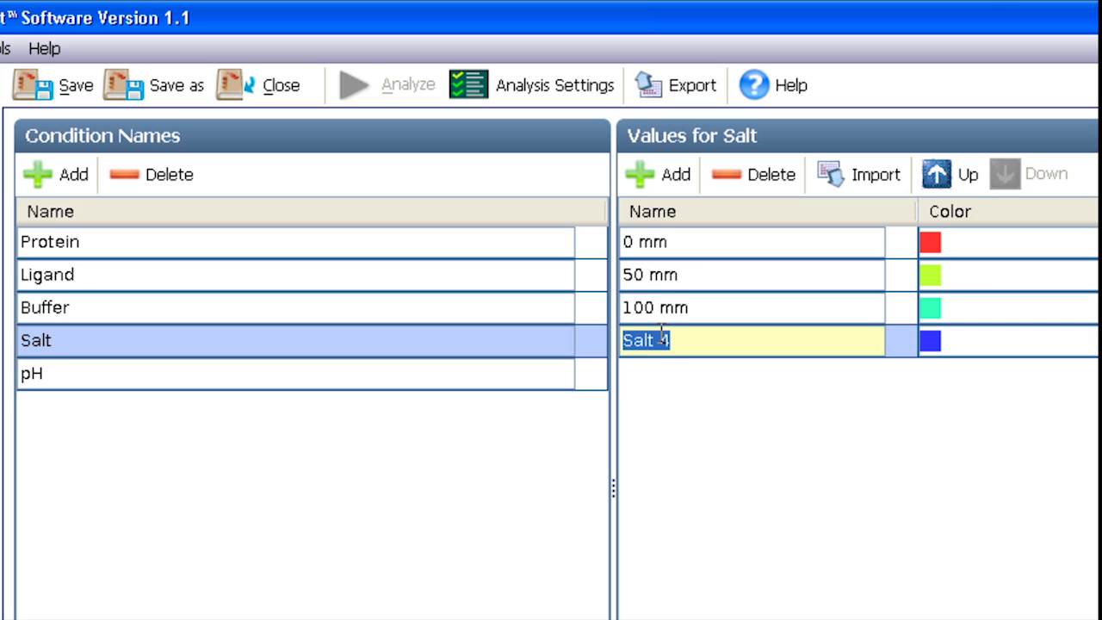
type("150 mm")
Add three more values to the Buffer condition, making four in total
left_click(422, 304)
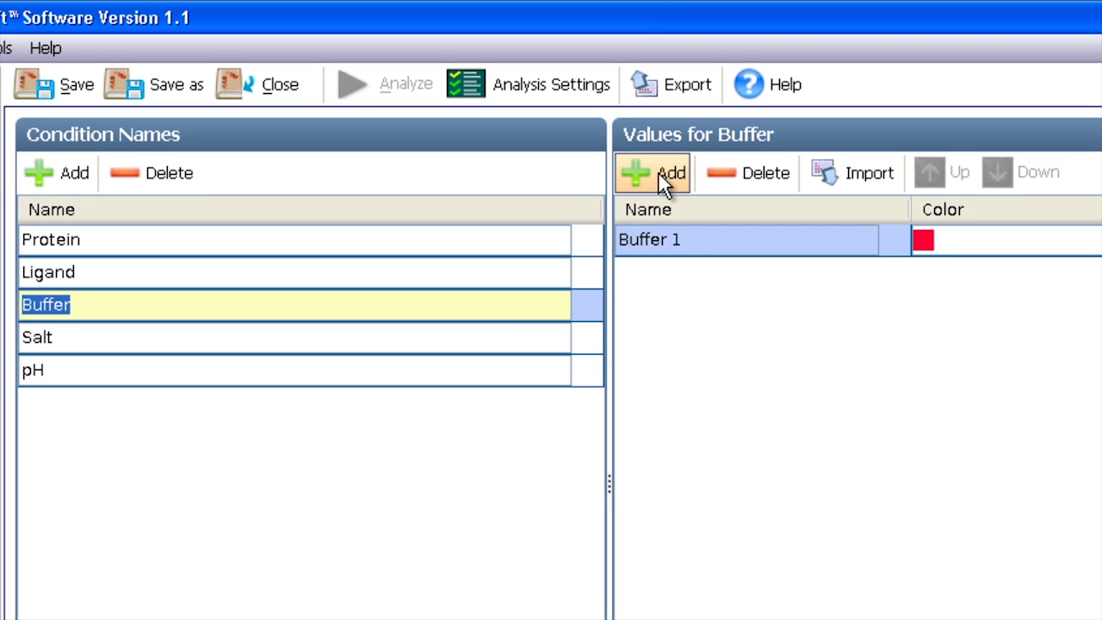
left_click(659, 173)
left_click(658, 171)
left_click(657, 171)
Rename the four buffer values to A, B, C and D
left_click(703, 240)
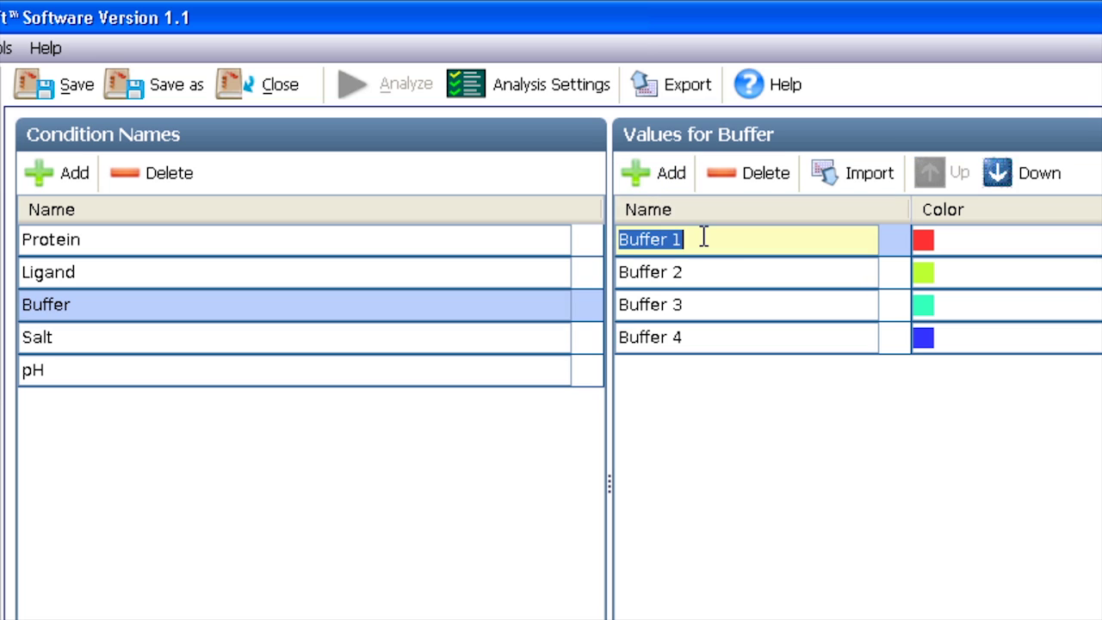
type("A")
left_click(703, 271)
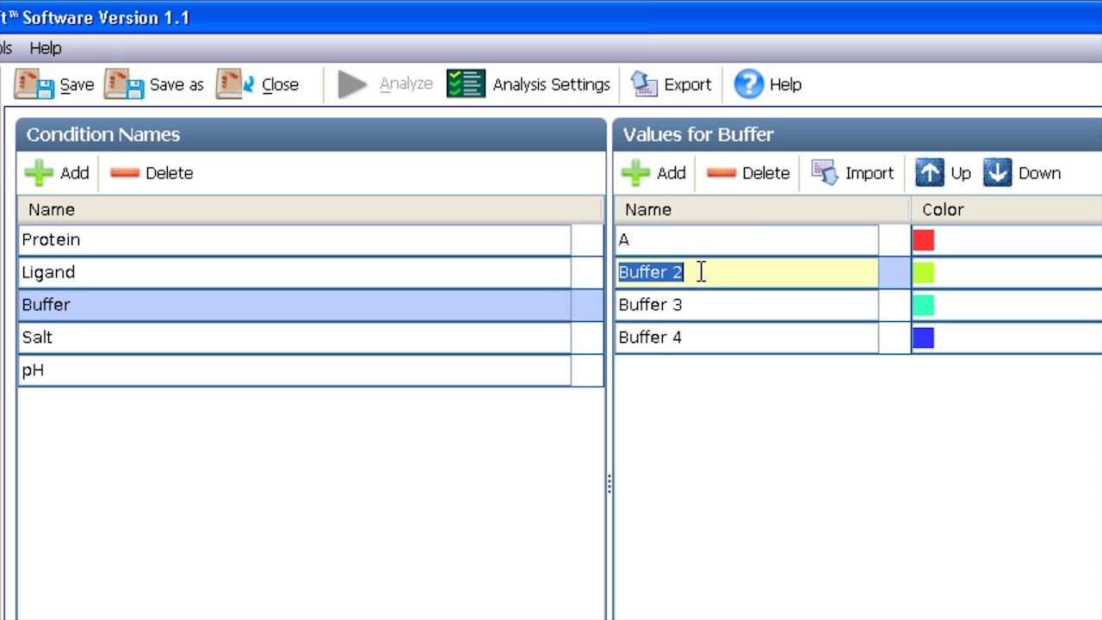
type("B")
left_click(703, 304)
type("C")
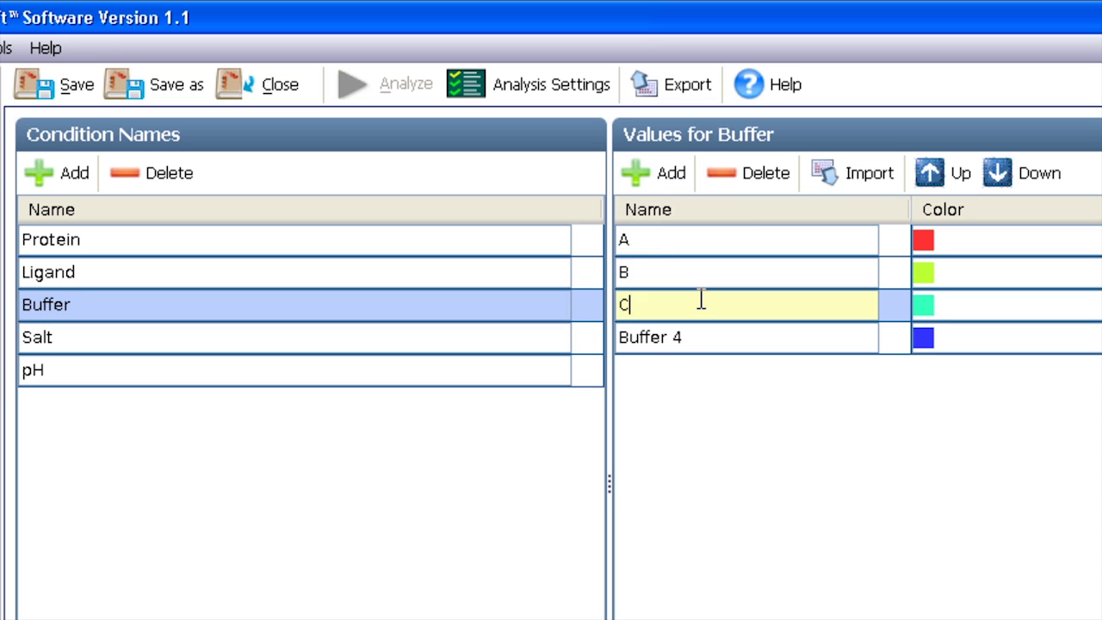
left_click(706, 336)
type("D")
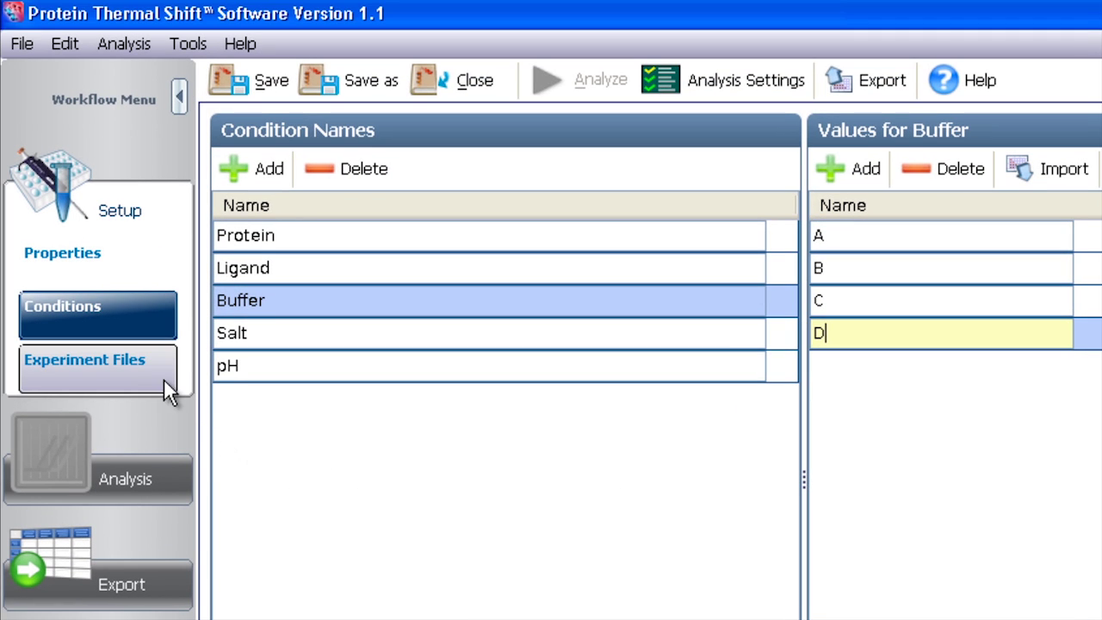
left_click(153, 373)
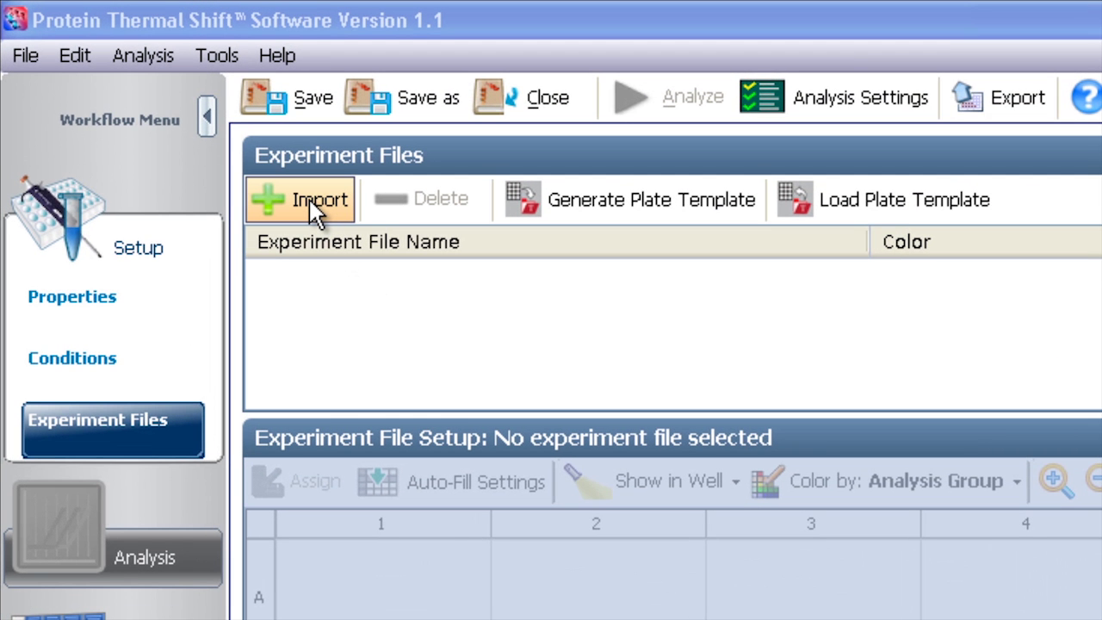
Import the experiment file Protein A_Buffer and Salt Test1.eds from the Desktop
left_click(310, 198)
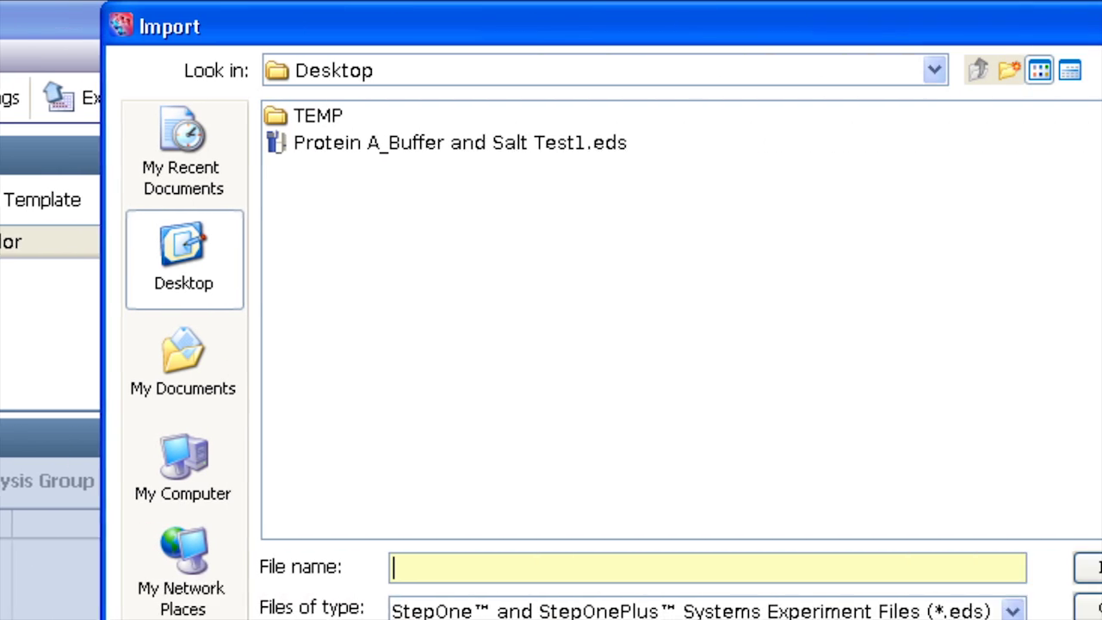
left_click(351, 148)
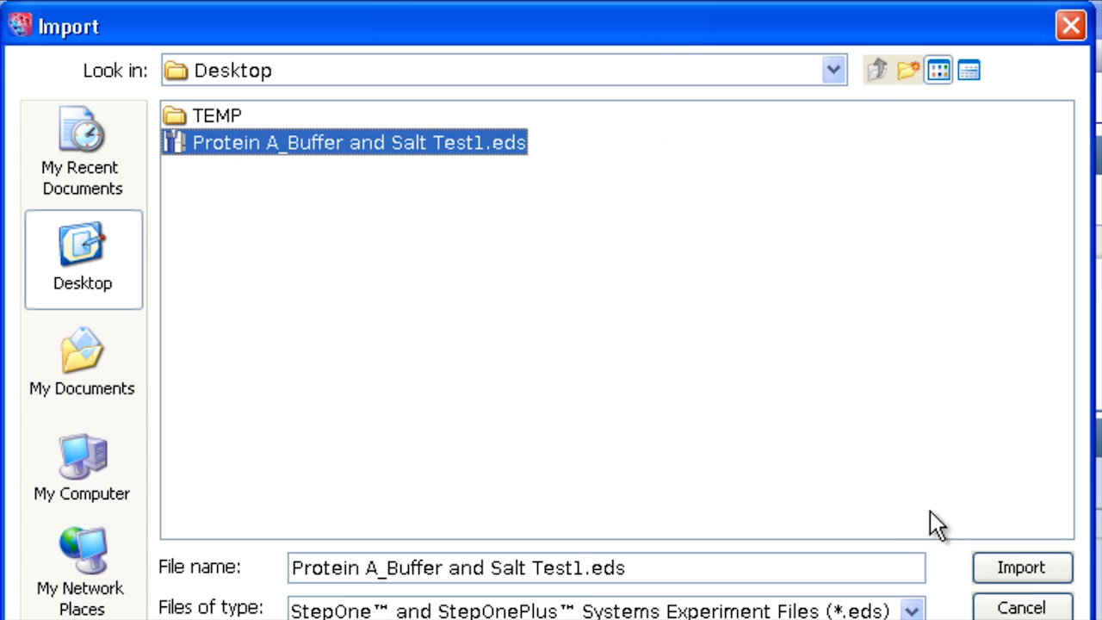
left_click(1001, 567)
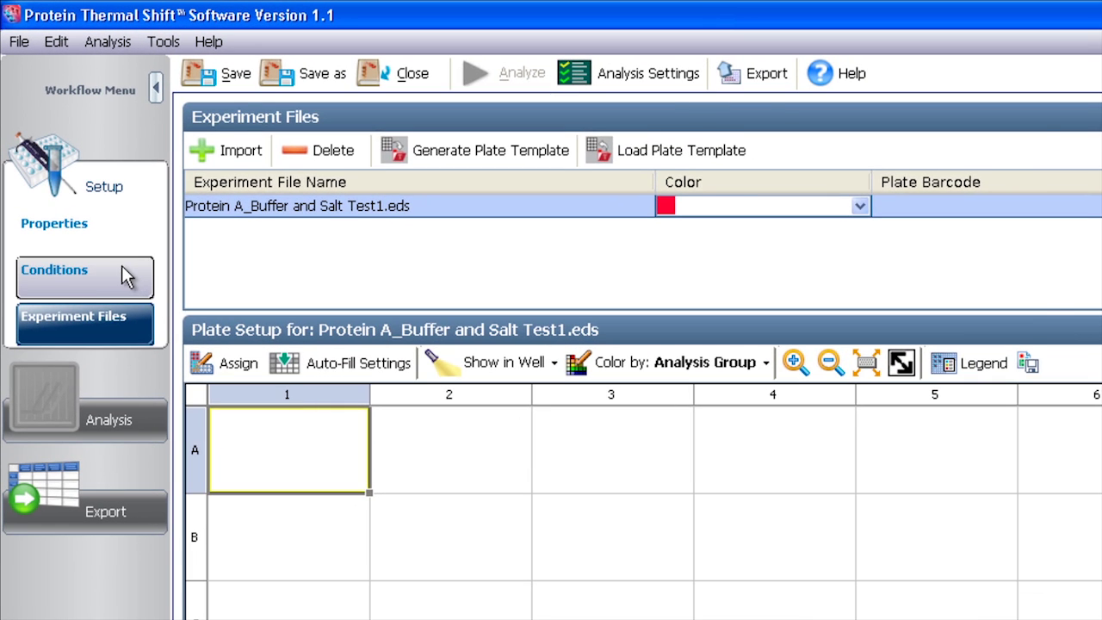
left_click(125, 274)
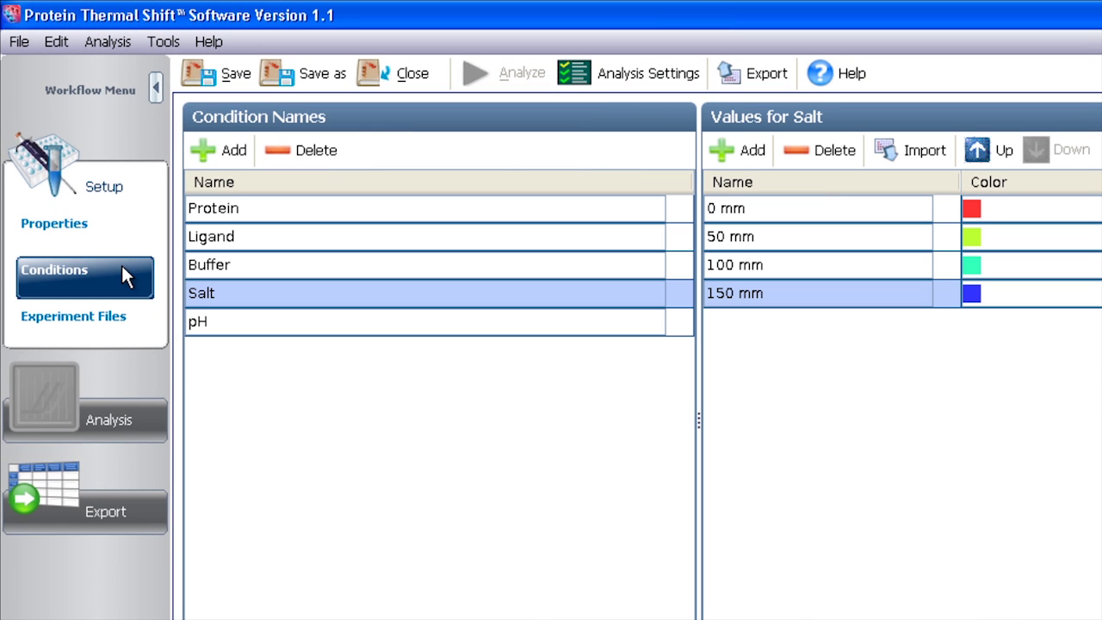
double_click(254, 265)
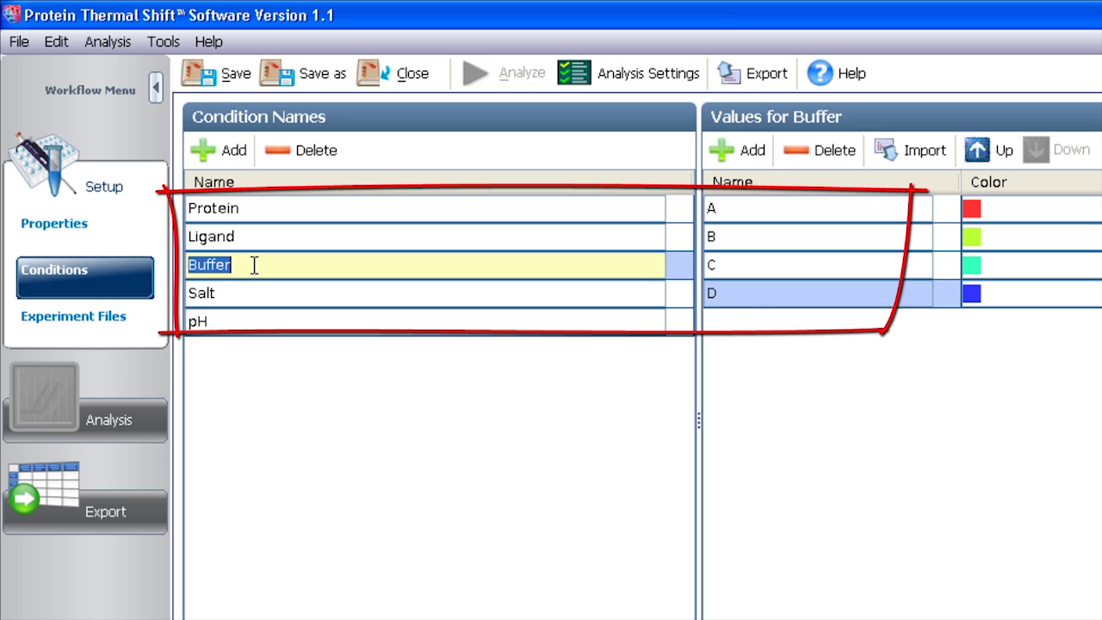
left_click(260, 208)
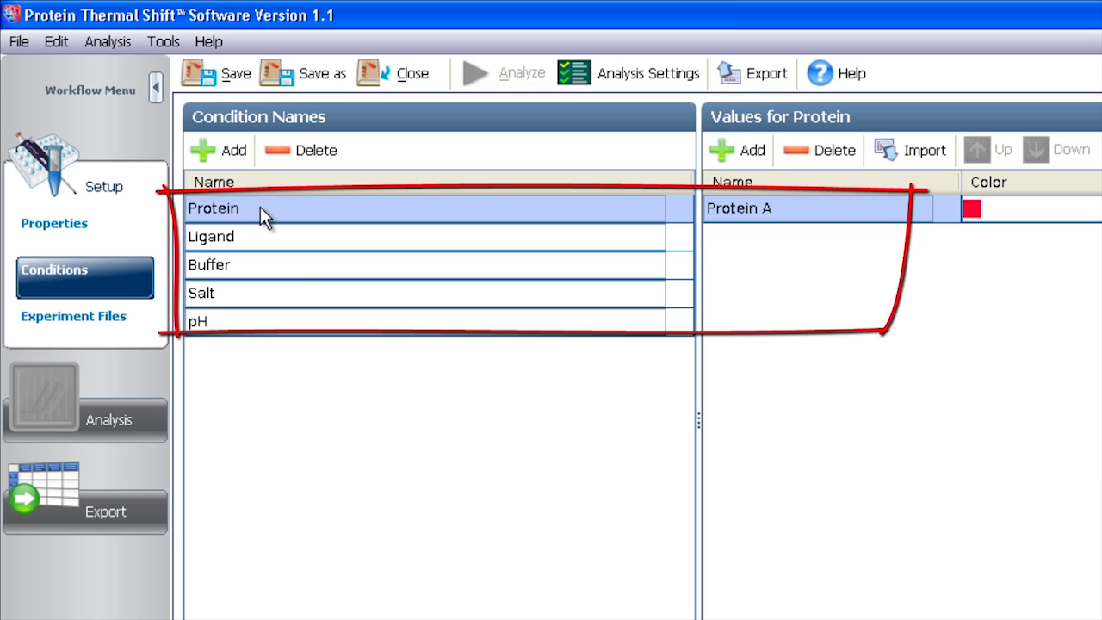
left_click(275, 264)
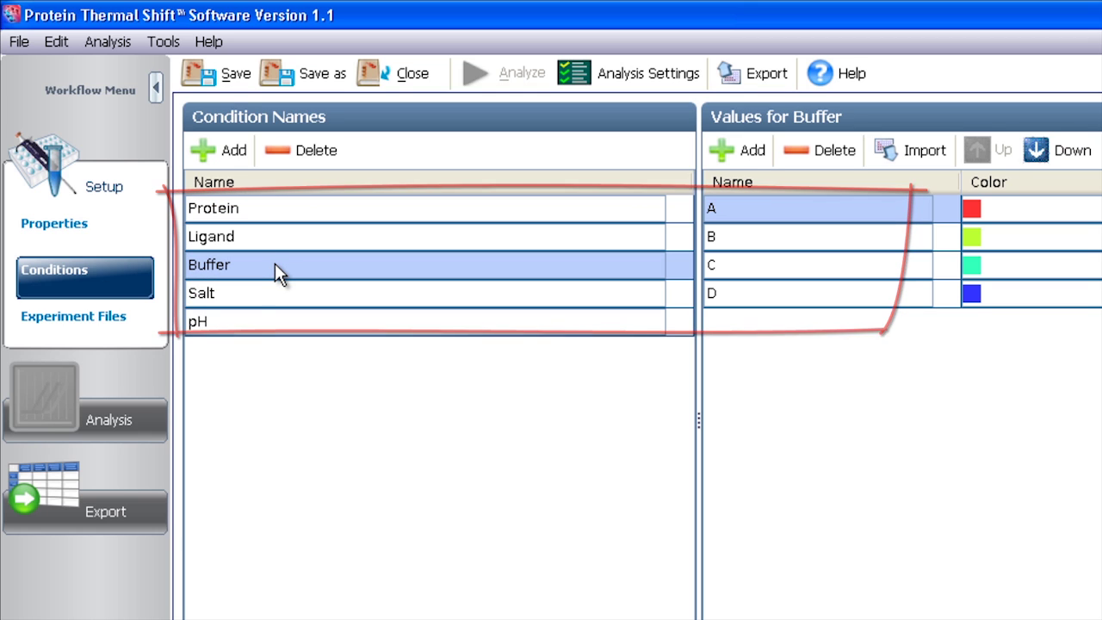
left_click(120, 325)
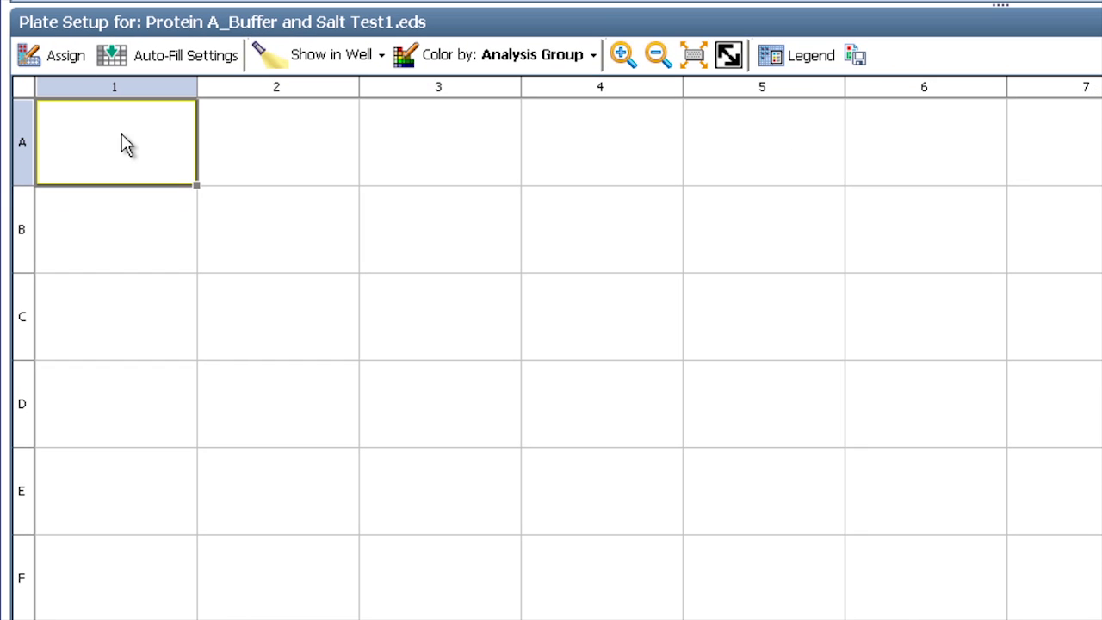
Assign Protein A, buffer A, 0 mm salt and task Sample to wells A1, B1, A5 and B5
left_click_drag(122, 135, 125, 228)
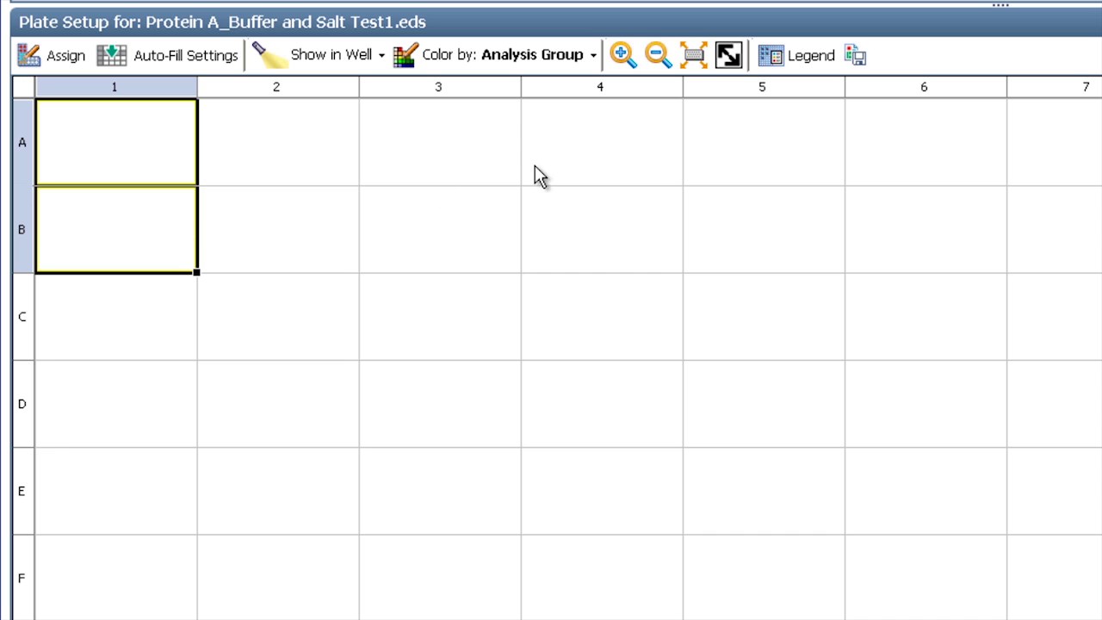
left_click_drag(728, 153, 729, 215)
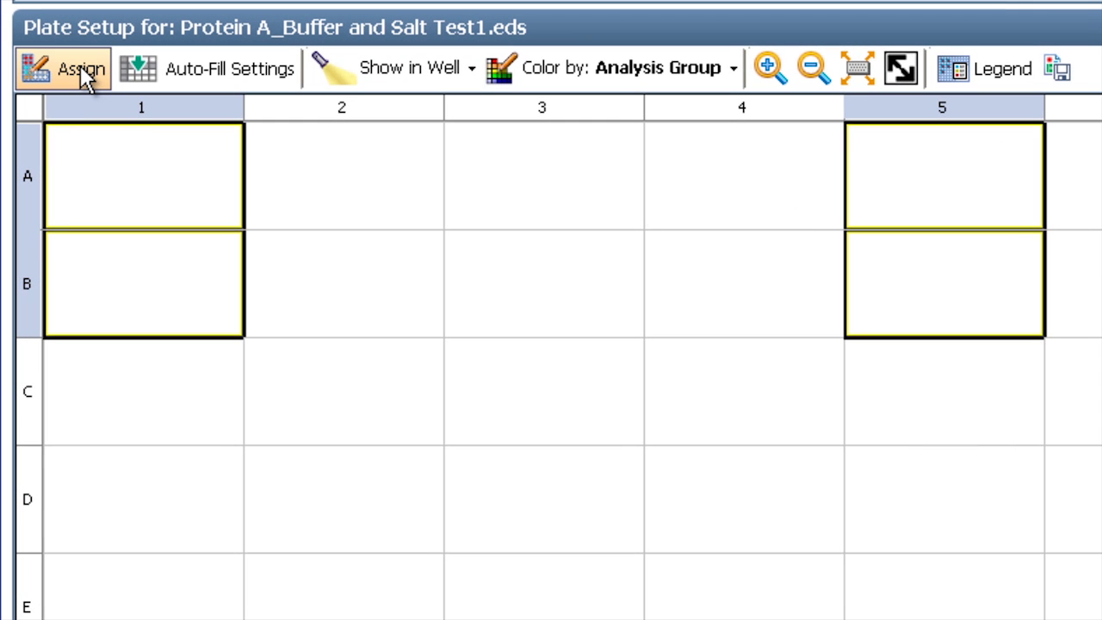
left_click(80, 68)
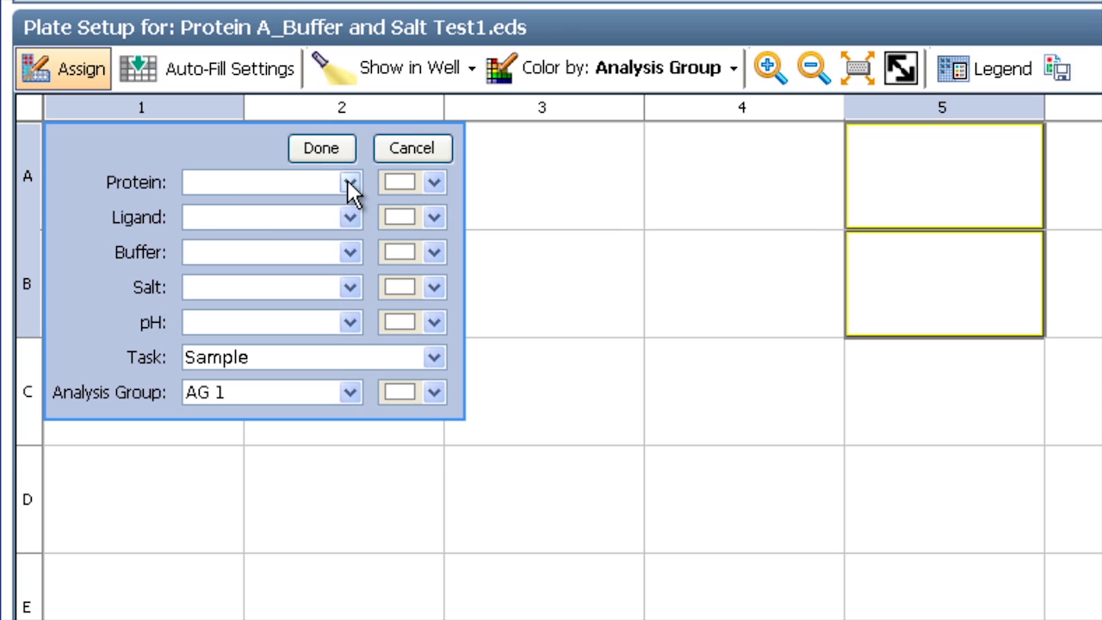
left_click(349, 183)
left_click(320, 231)
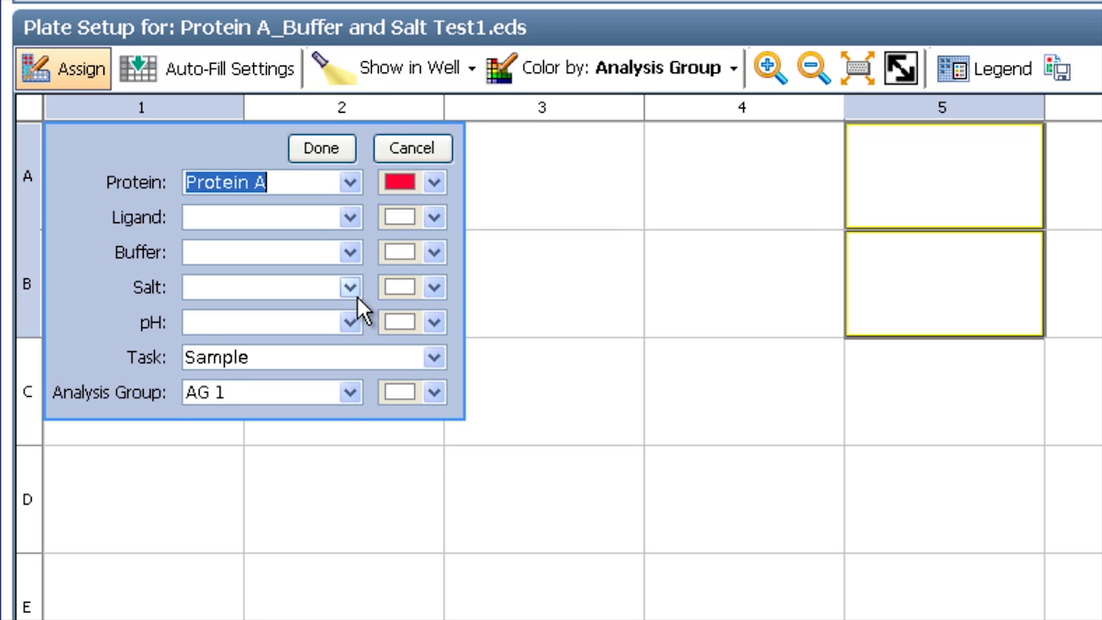
left_click(351, 288)
left_click(362, 349)
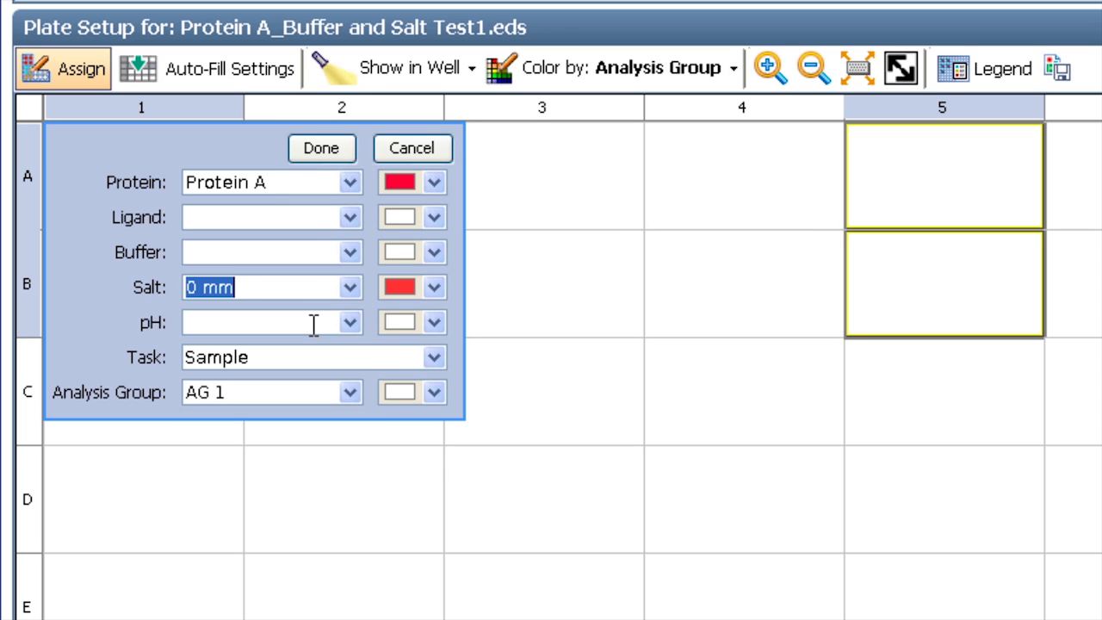
left_click(350, 252)
left_click(295, 301)
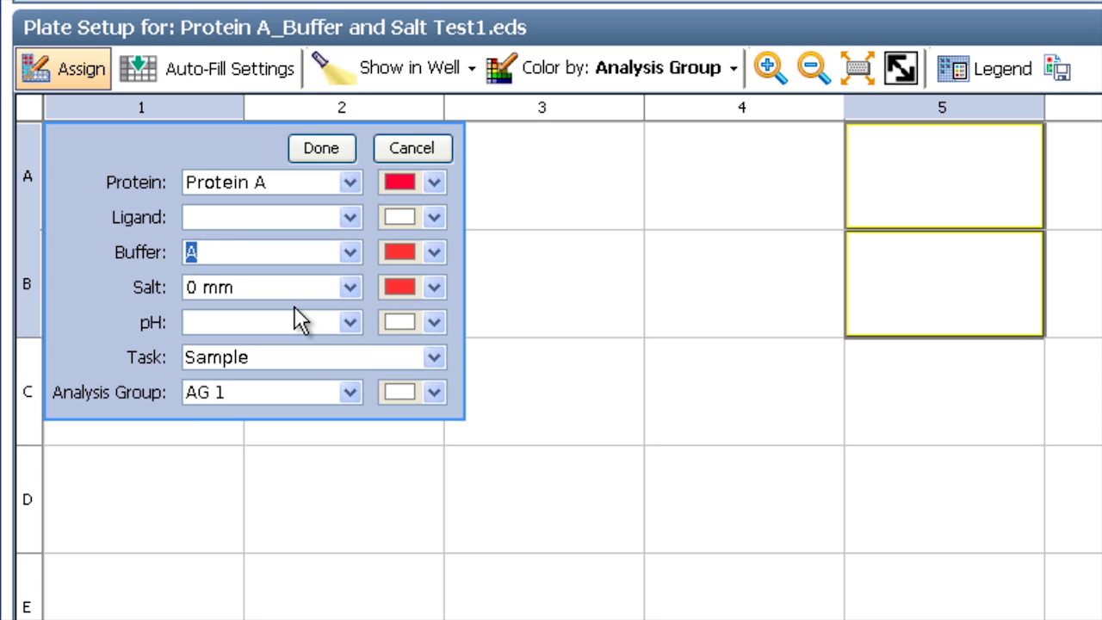
left_click(434, 357)
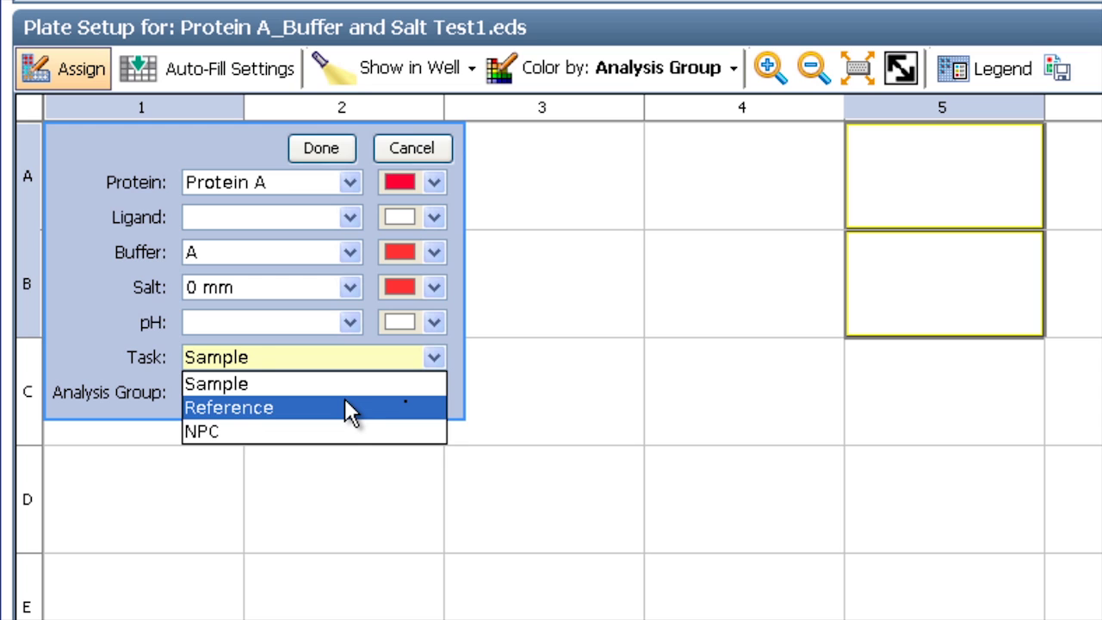
left_click(461, 341)
left_click(332, 157)
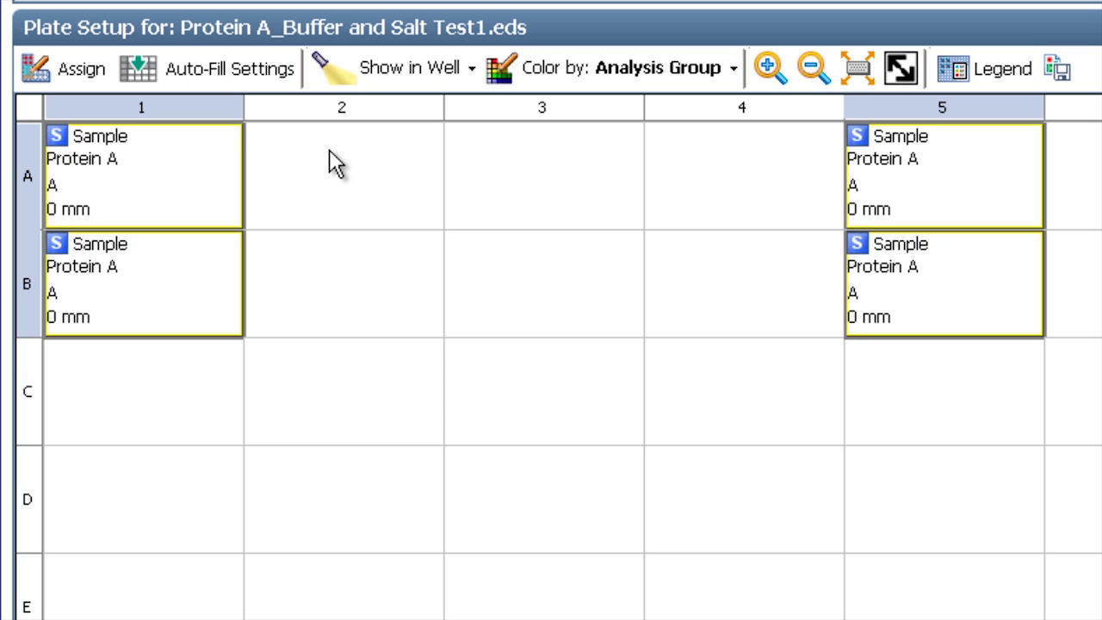
left_click(336, 164)
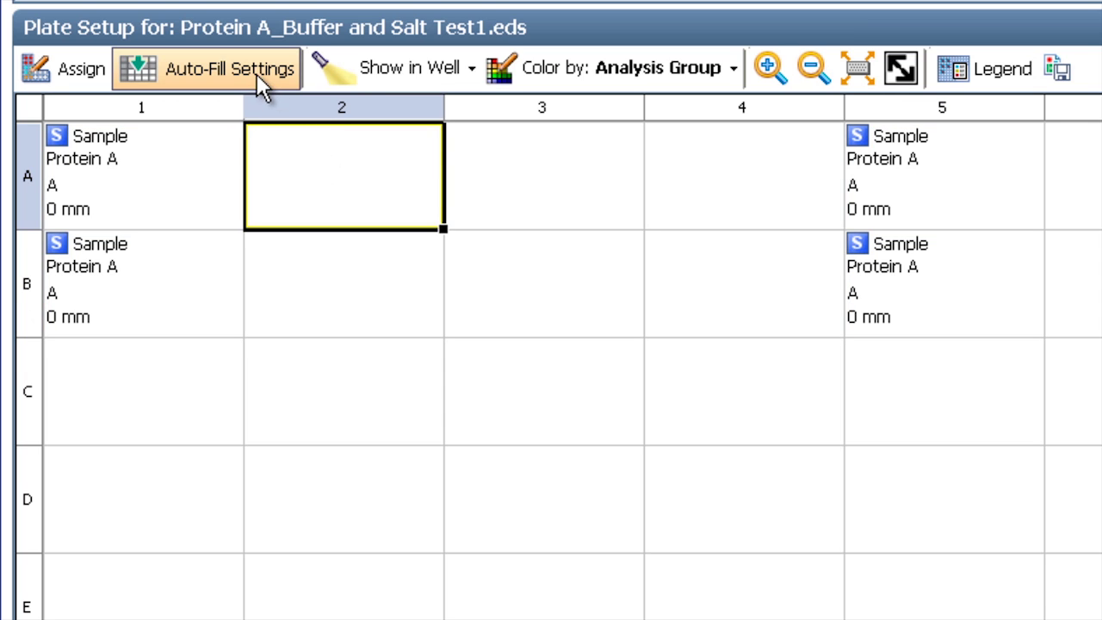
Clear the contents of wells A1–B5, then select the whole plate A1–H8
left_click_drag(197, 172, 918, 288)
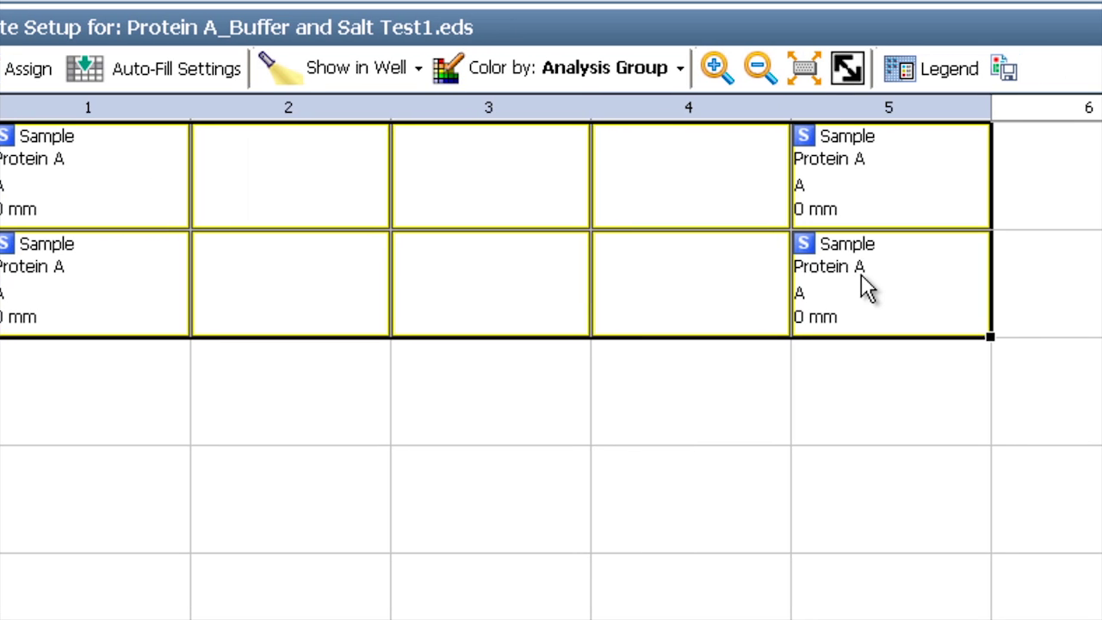
right_click(806, 255)
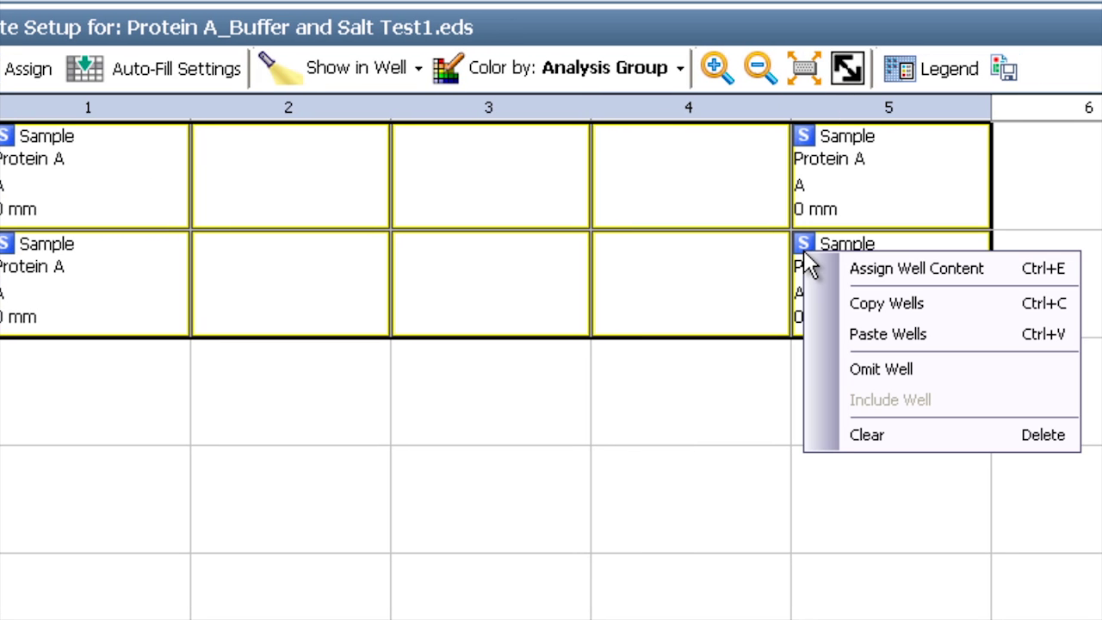
left_click(899, 432)
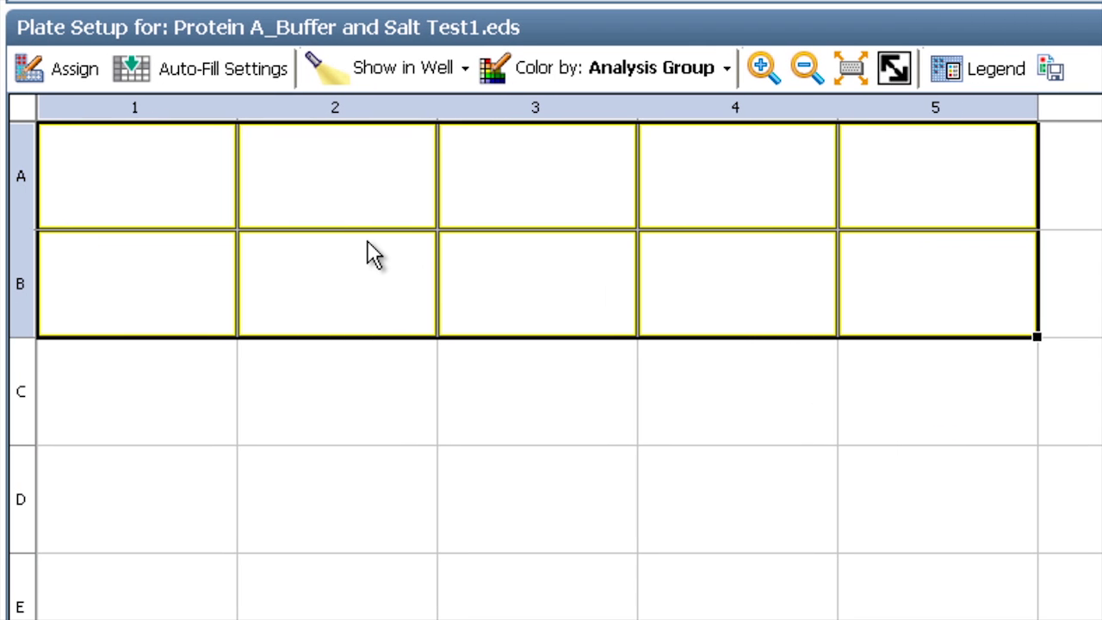
left_click_drag(215, 160, 1101, 326)
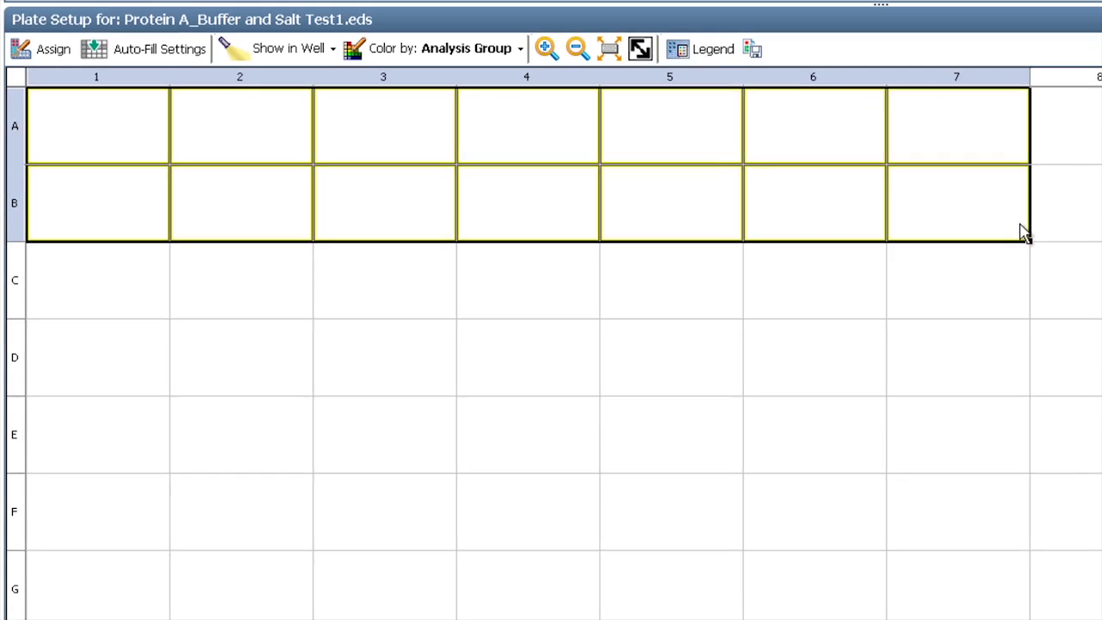
left_click_drag(1021, 227, 1085, 619)
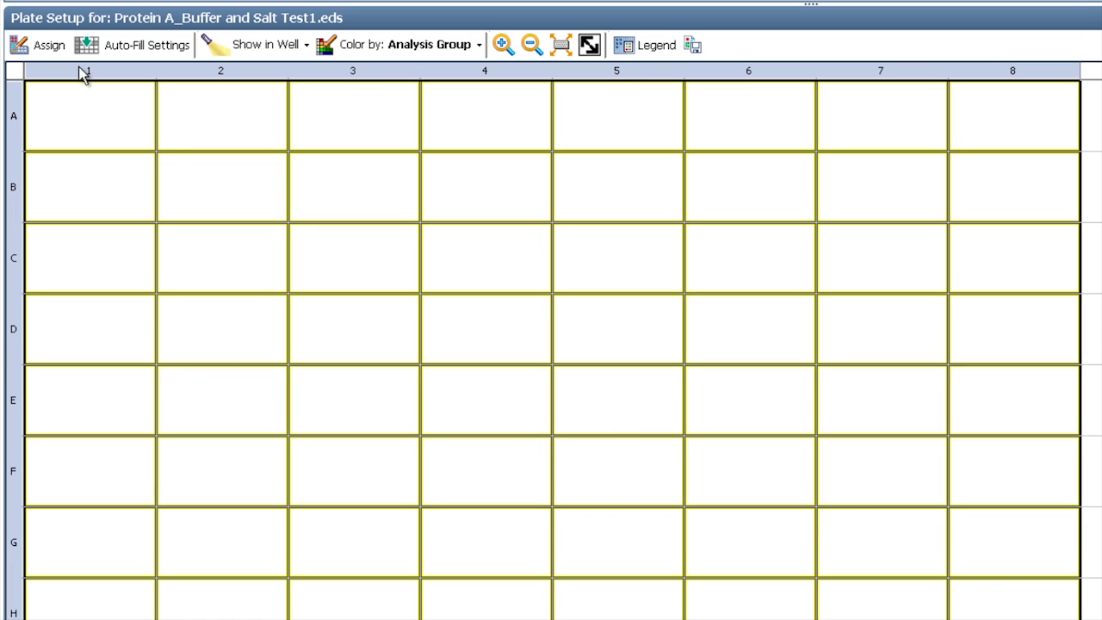
Assign Protein A to every well on the plate
left_click(59, 53)
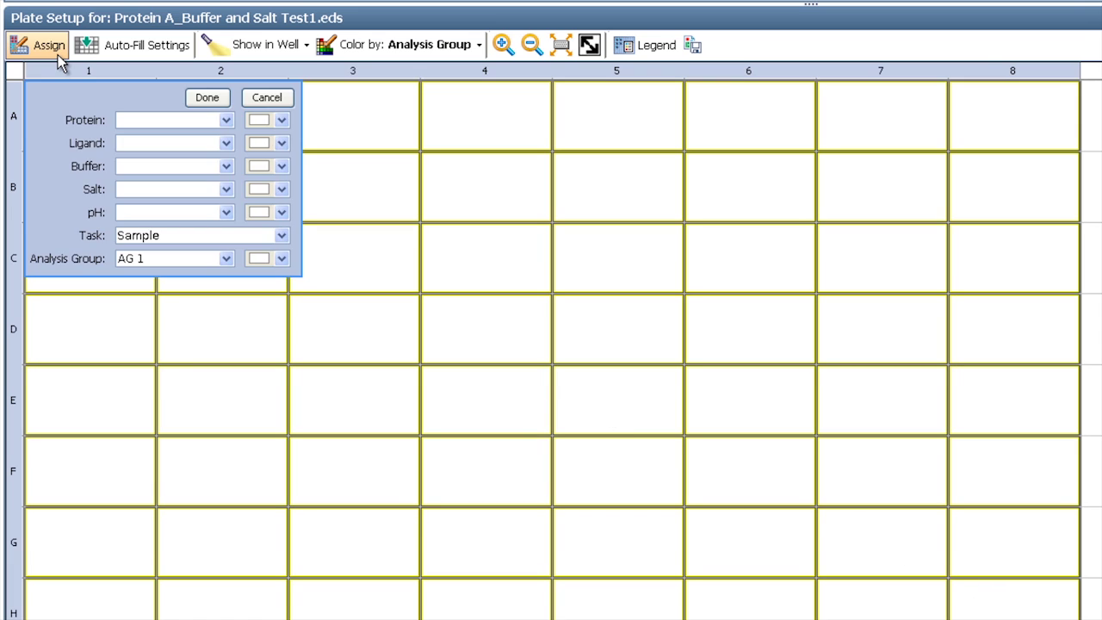
left_click(226, 119)
left_click(199, 154)
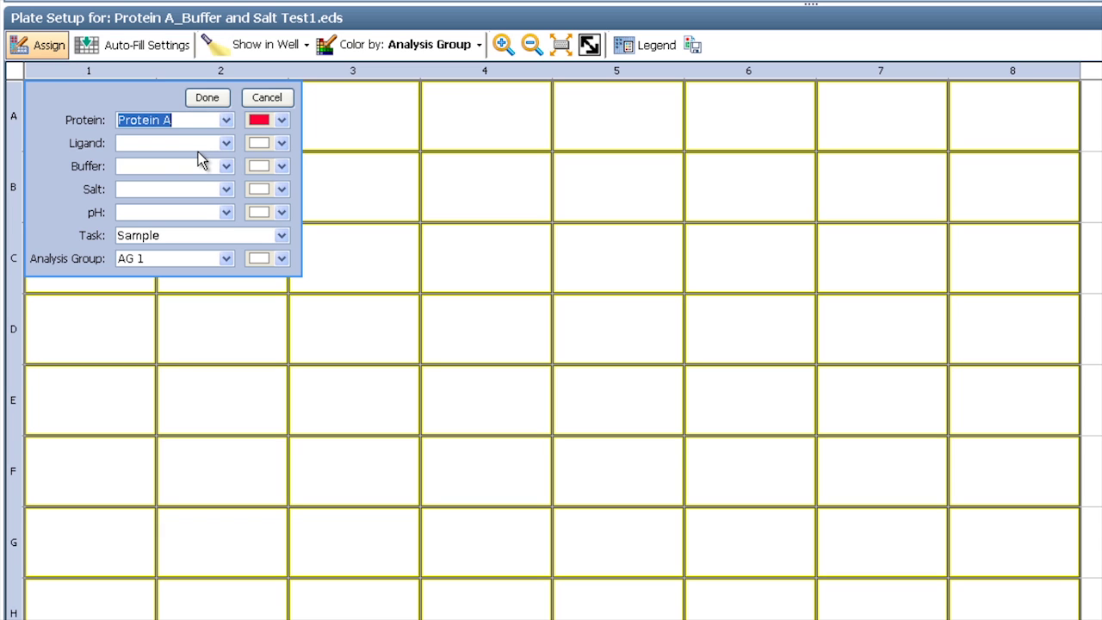
left_click(216, 103)
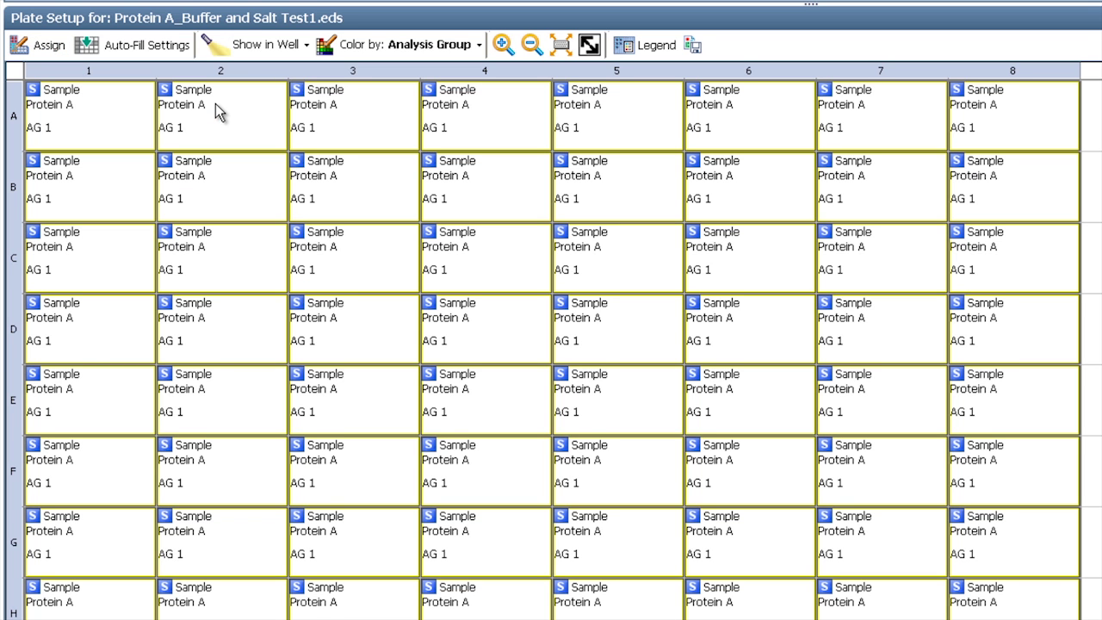
Edit the rows A and B wells to add buffer A
left_click_drag(177, 108, 990, 174)
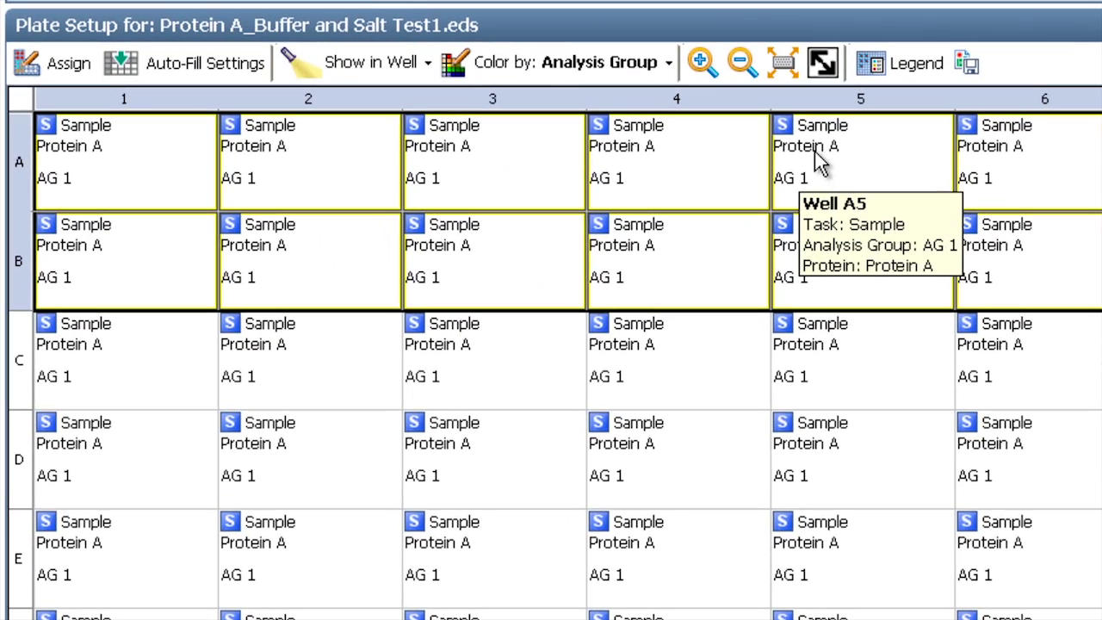
right_click(817, 154)
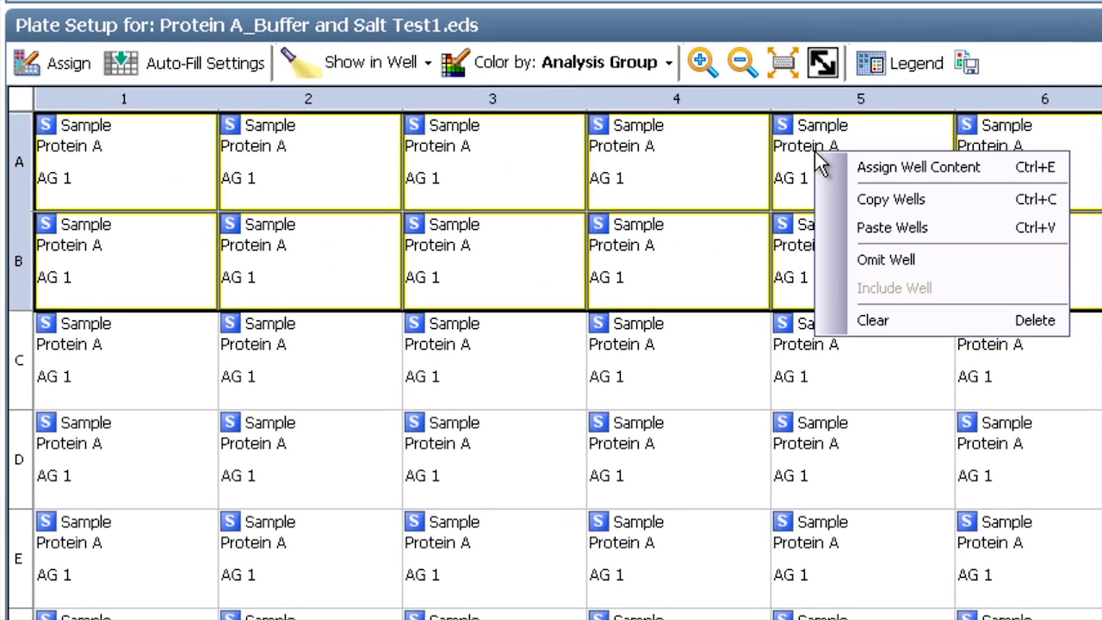
left_click(903, 172)
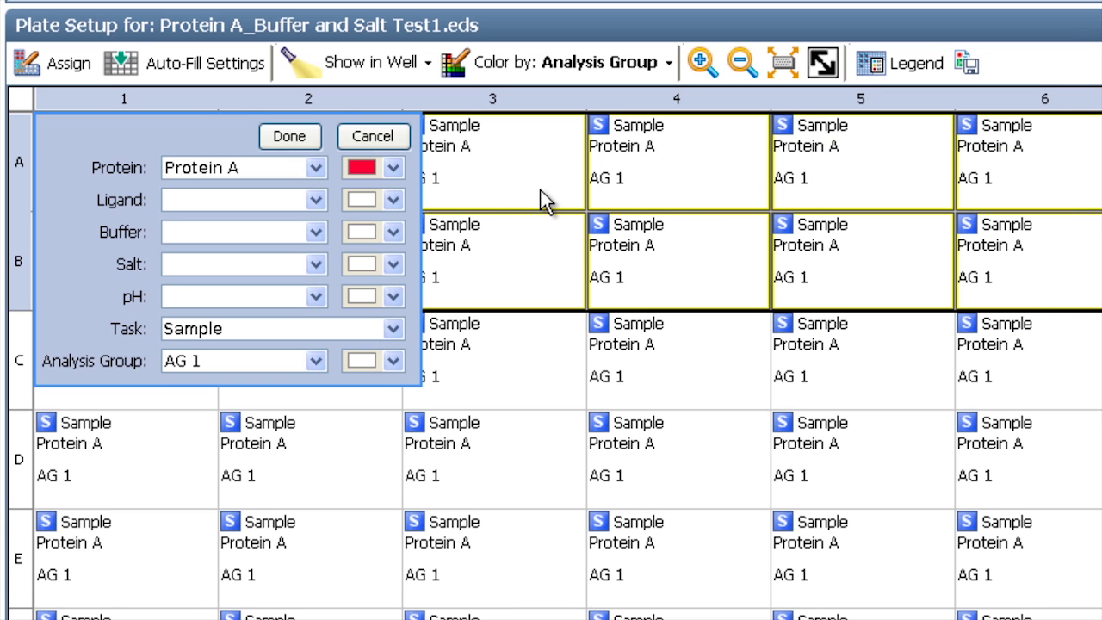
left_click(319, 229)
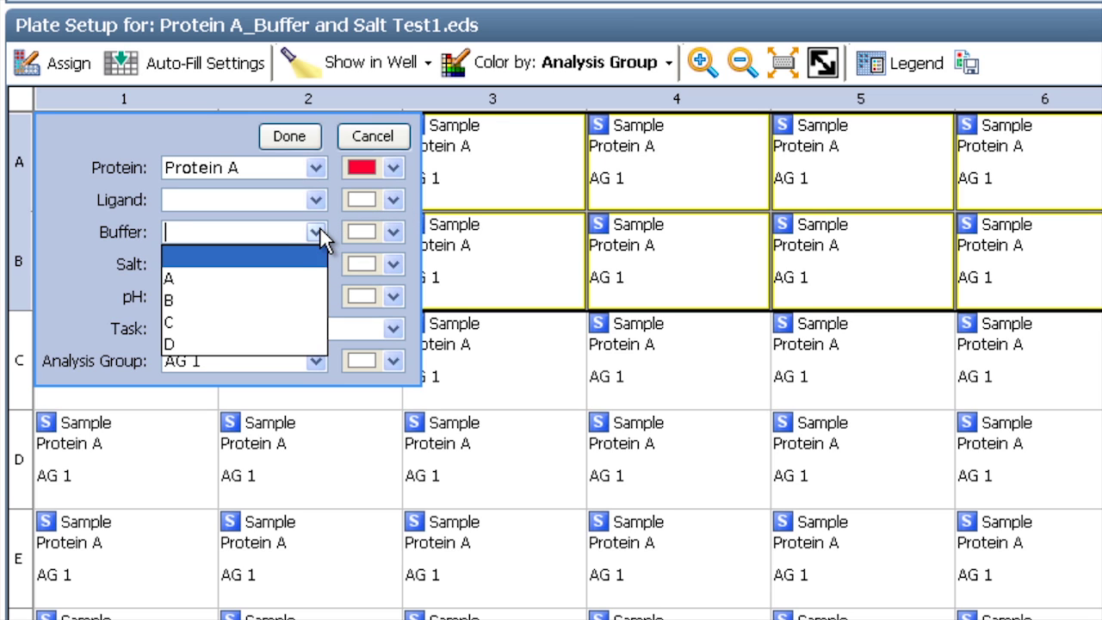
left_click(295, 277)
left_click(297, 139)
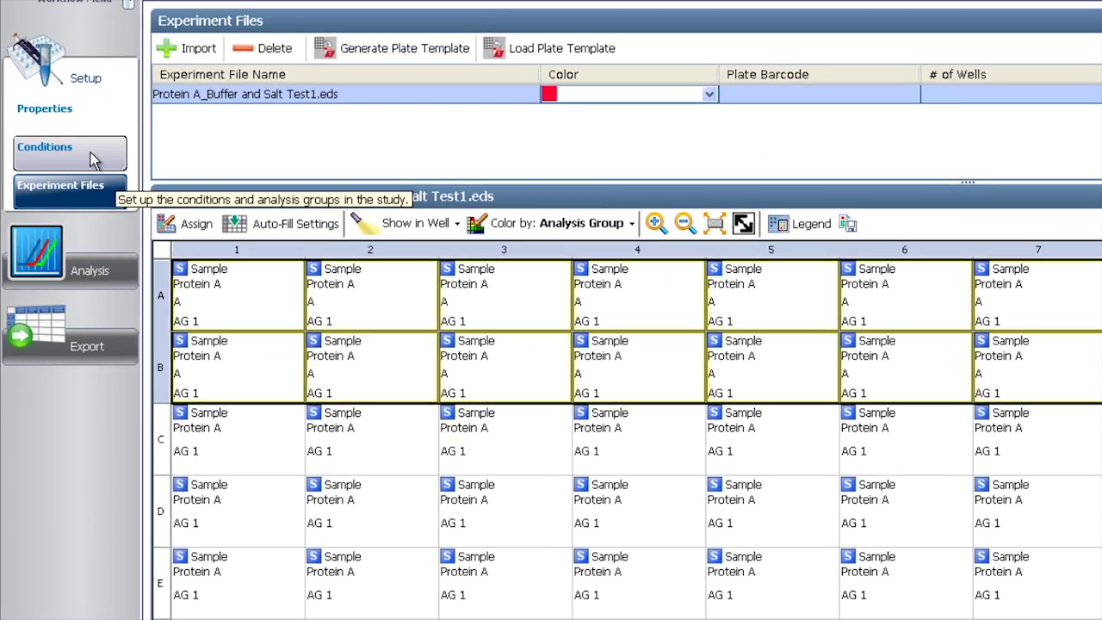
left_click(87, 149)
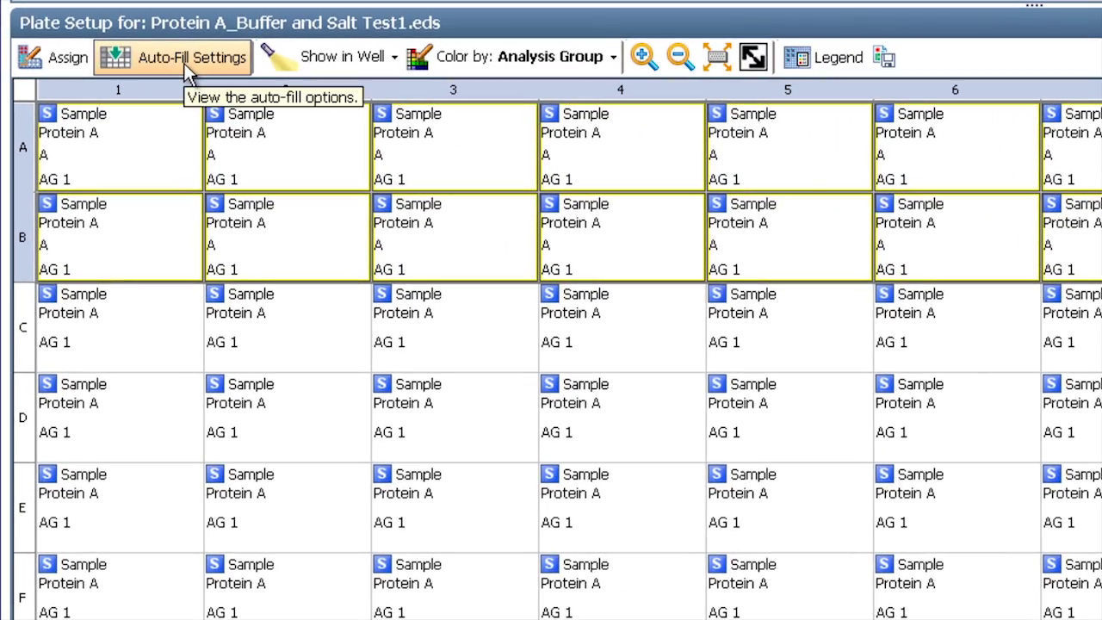
Dock Auto-Fill Settings, set Buffer to Series, and fill buffers B, C, D down rows C–H
left_click(146, 50)
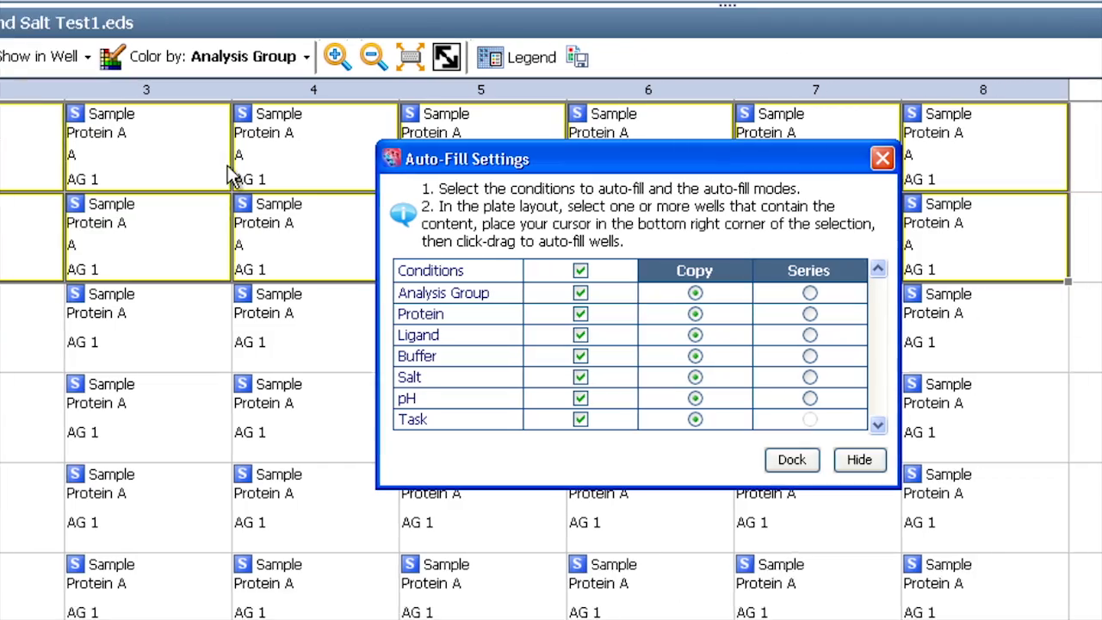
left_click(680, 460)
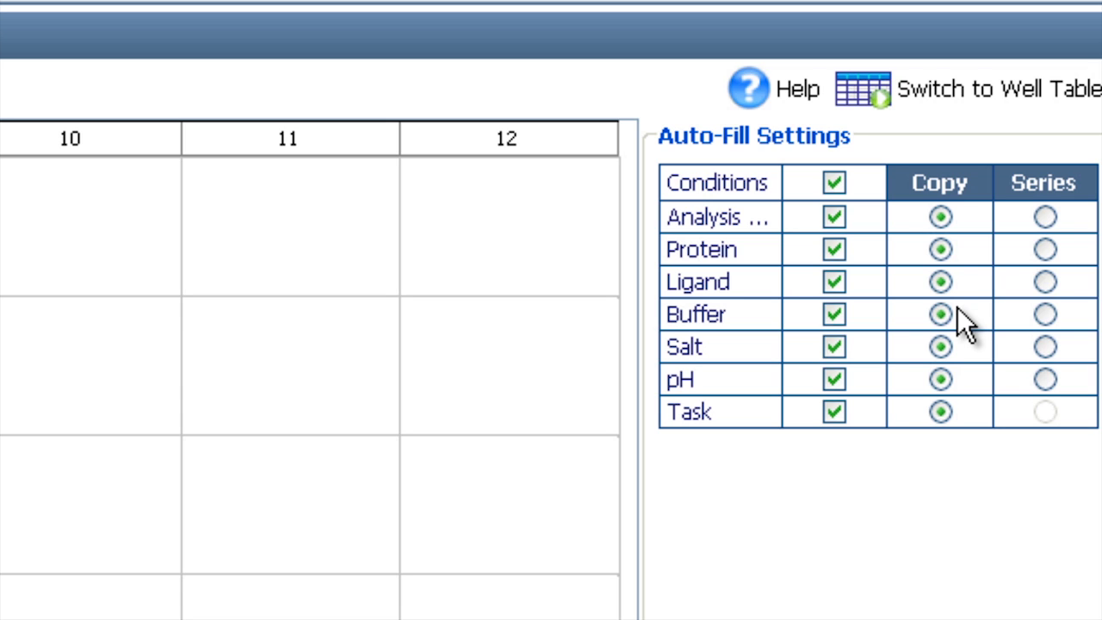
left_click(1045, 315)
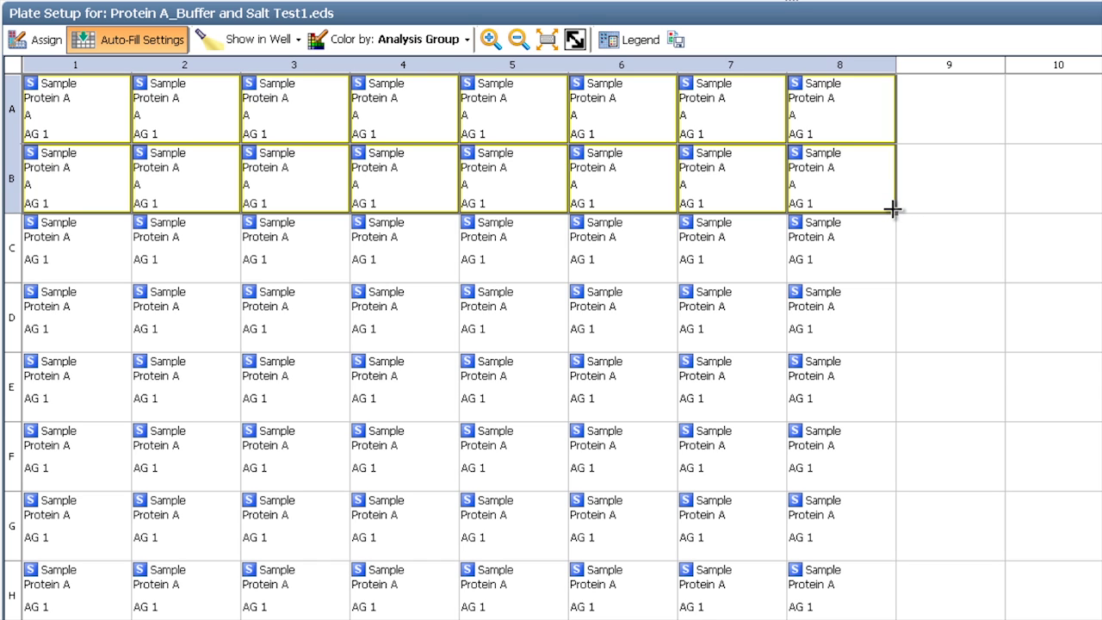
left_click_drag(892, 208, 876, 596)
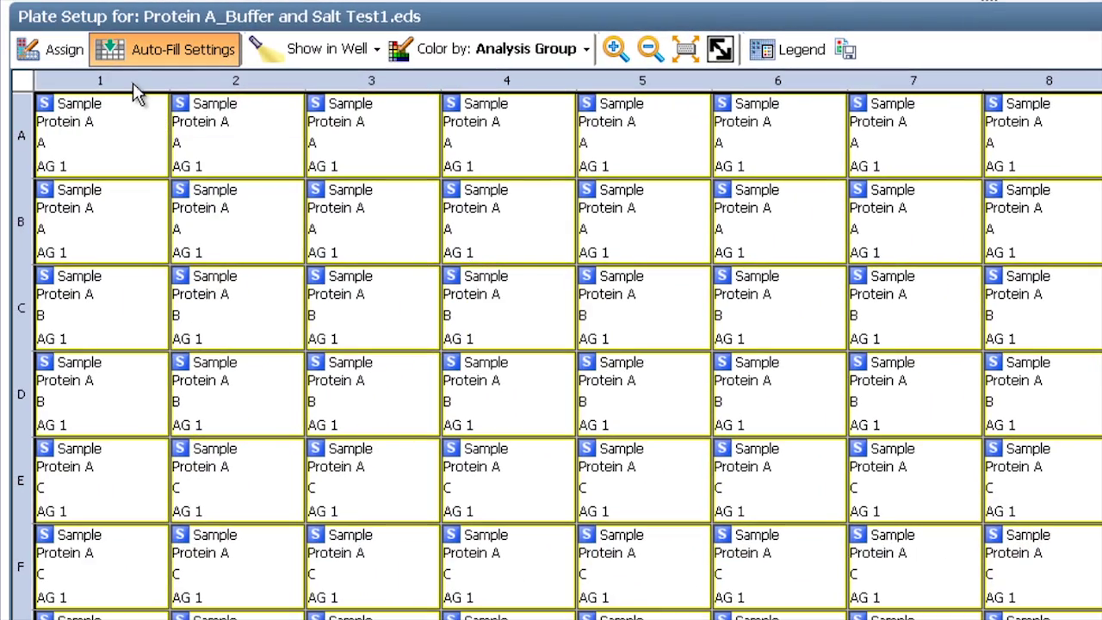
Assign 0 mm salt to every well in column 1
left_click(131, 80)
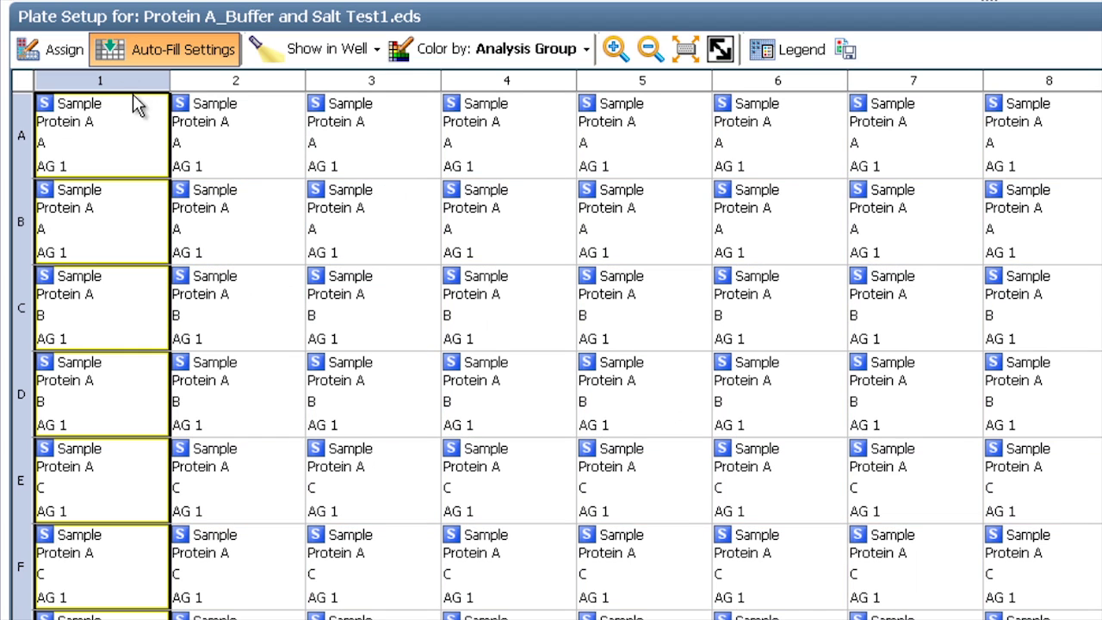
left_click(69, 56)
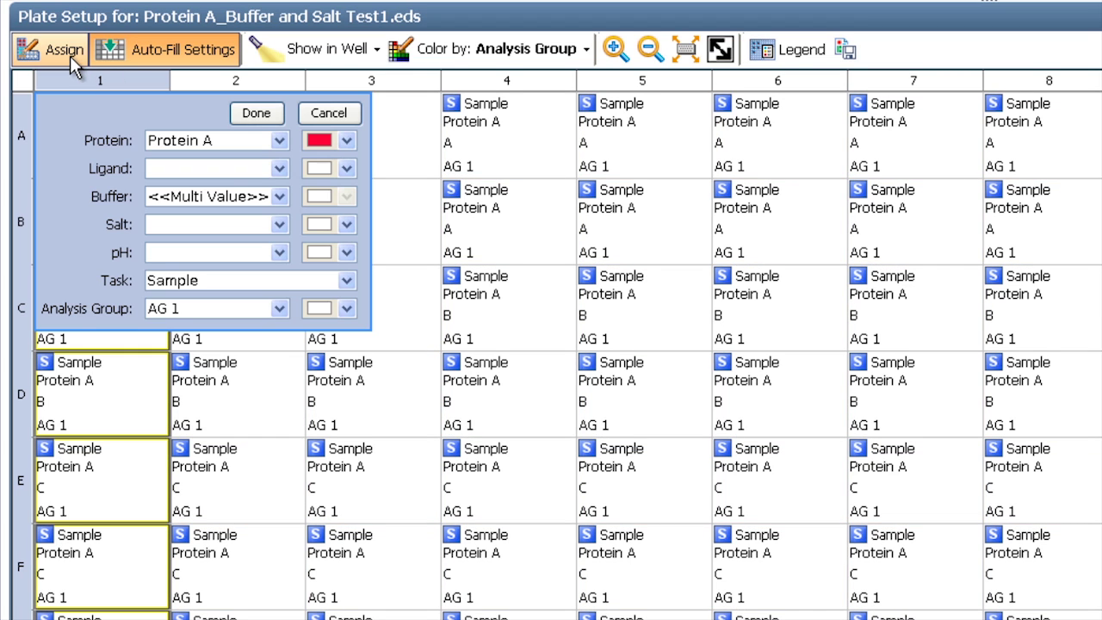
left_click(278, 225)
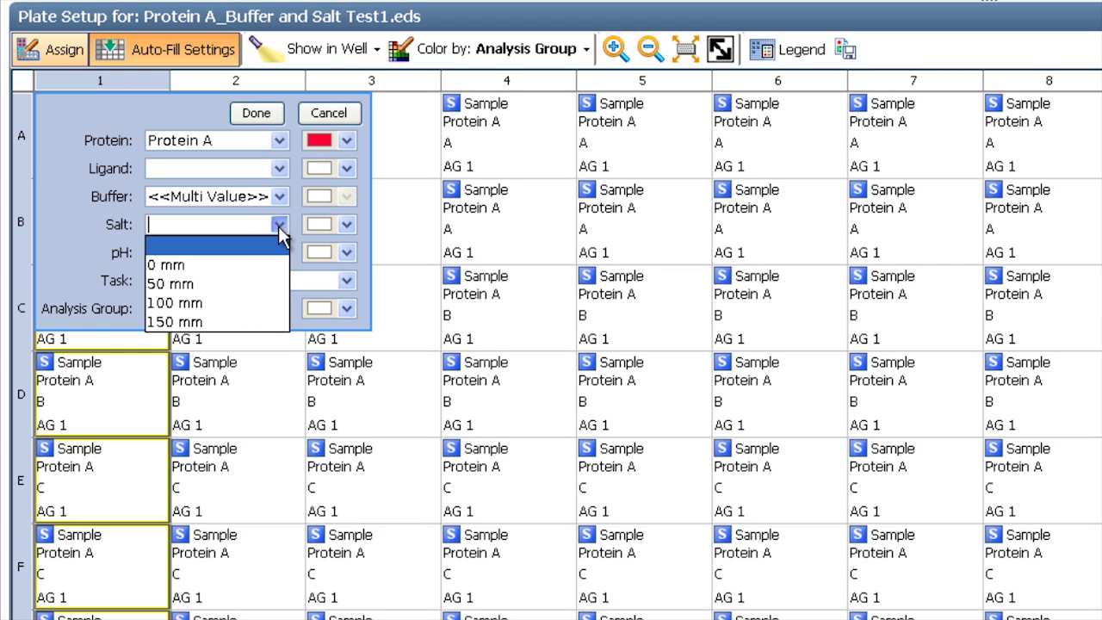
left_click(238, 267)
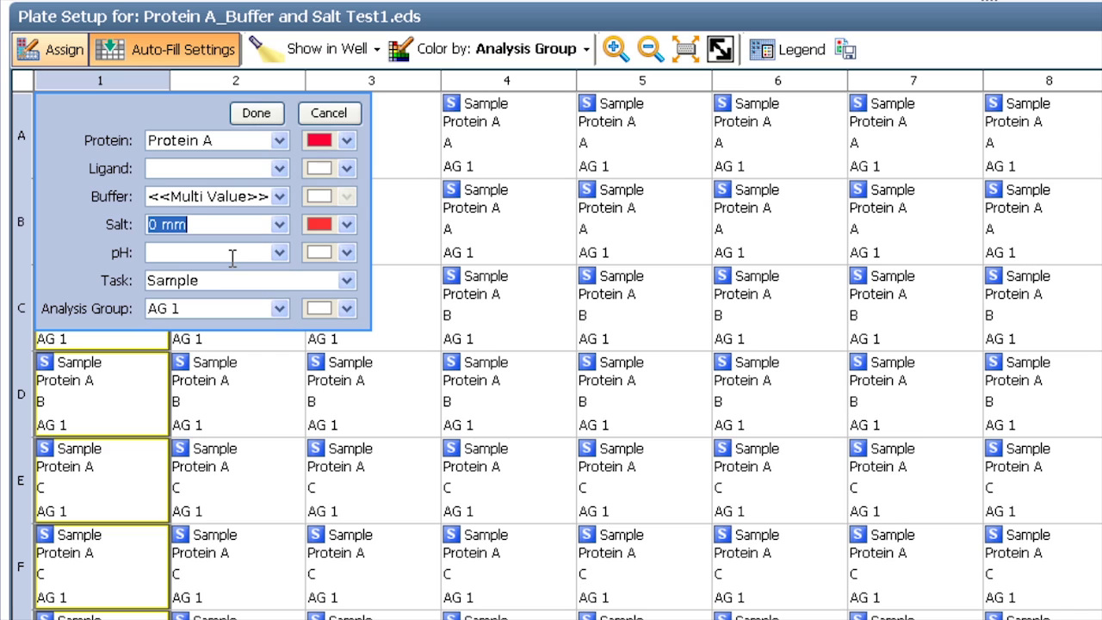
left_click(254, 115)
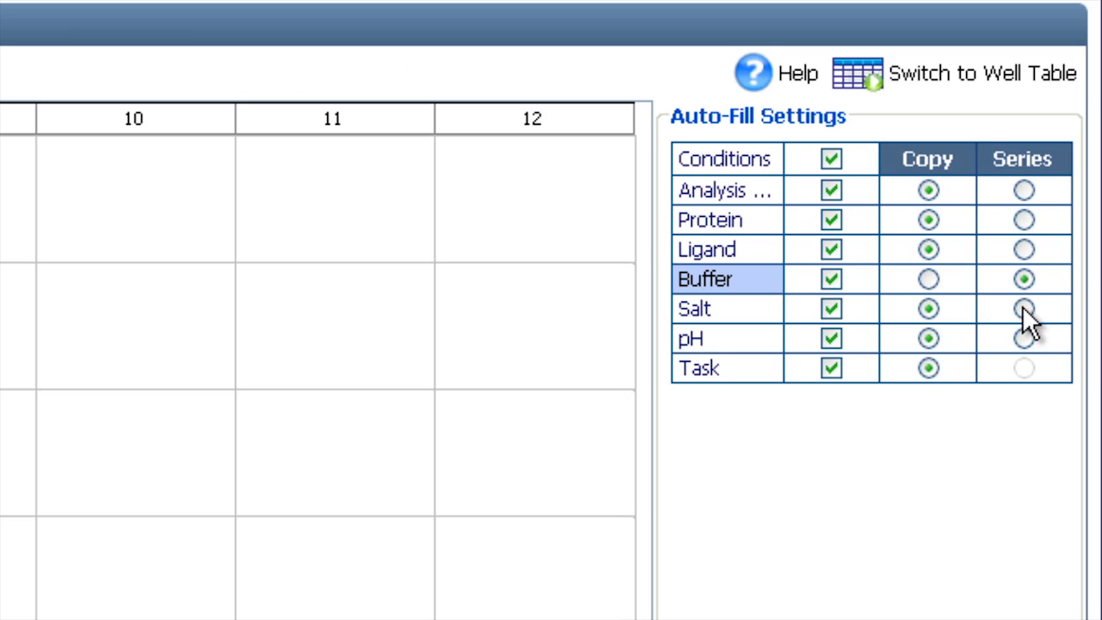
Set salt auto-fill to Series and extend the 0–150 mm salt series across columns 2–8
left_click(1023, 307)
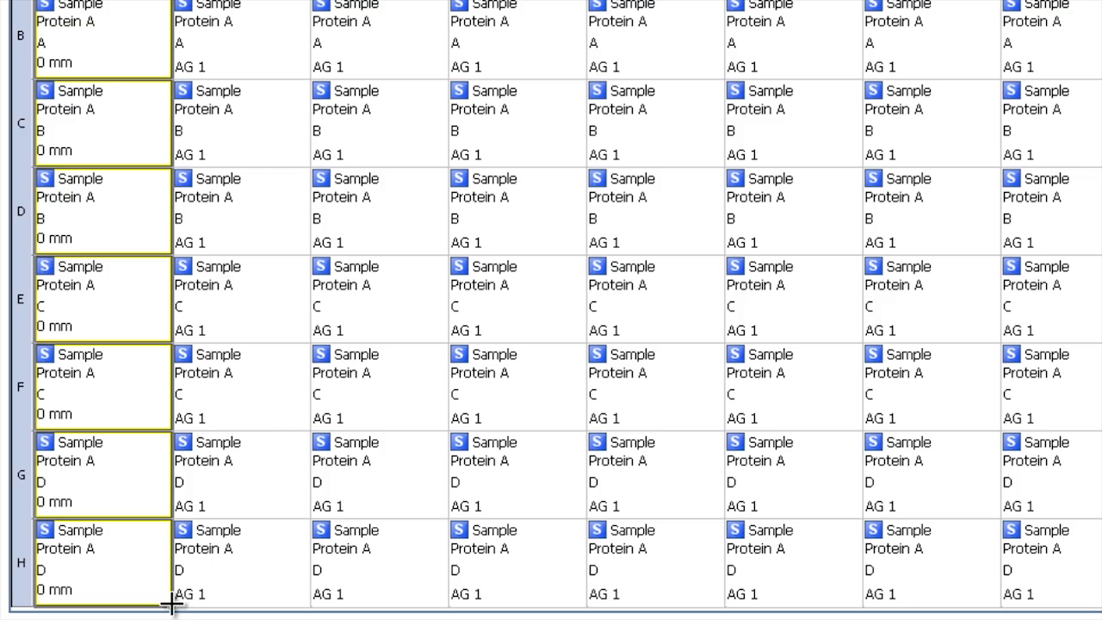
left_click_drag(171, 605, 1017, 602)
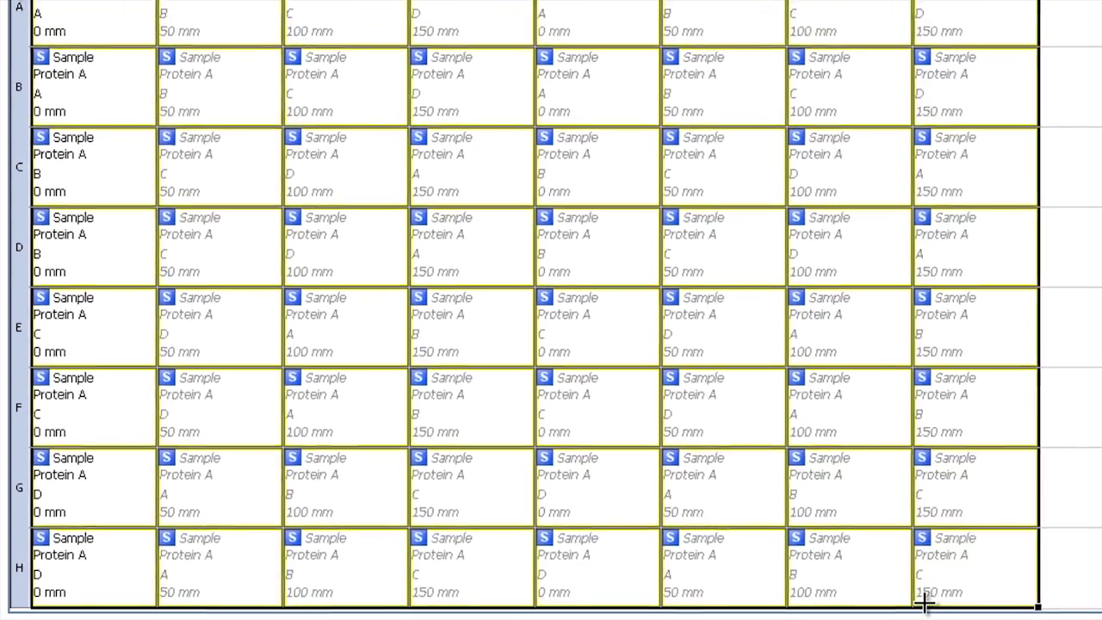
left_click_drag(923, 603, 924, 603)
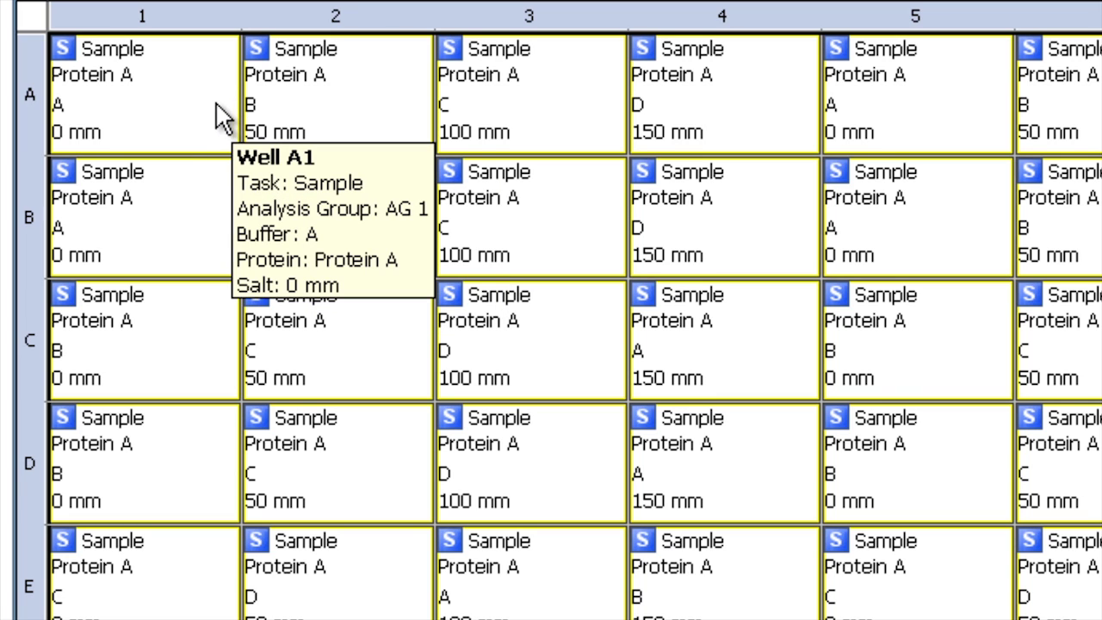
Select wells A1, B1, A5 and B5 and set their task to Reference
left_click_drag(203, 107, 195, 211)
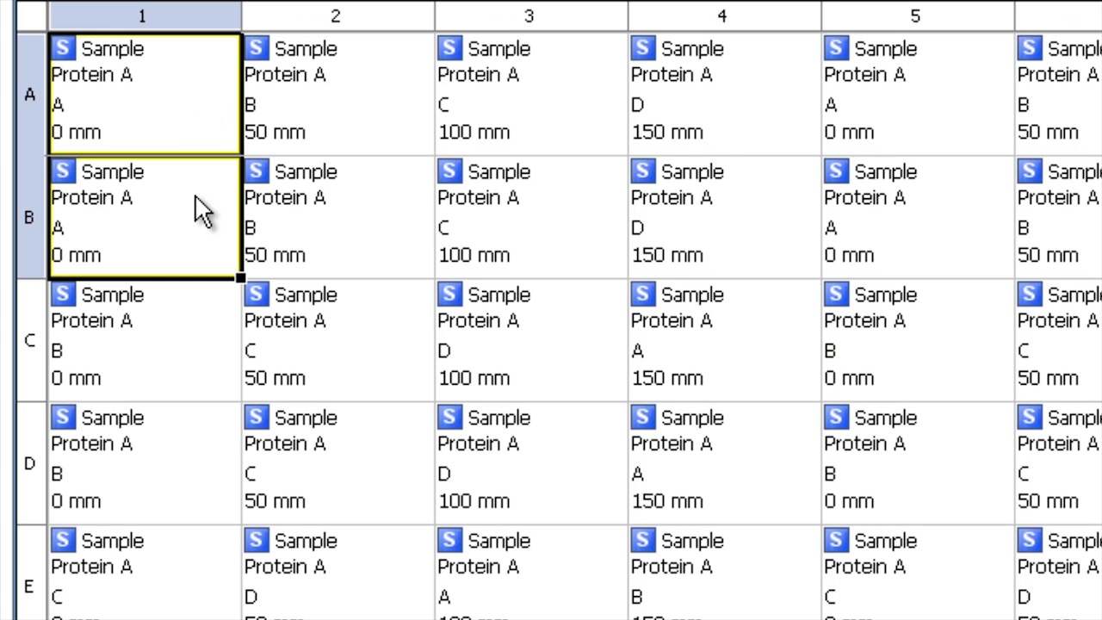
left_click_drag(910, 110, 911, 202)
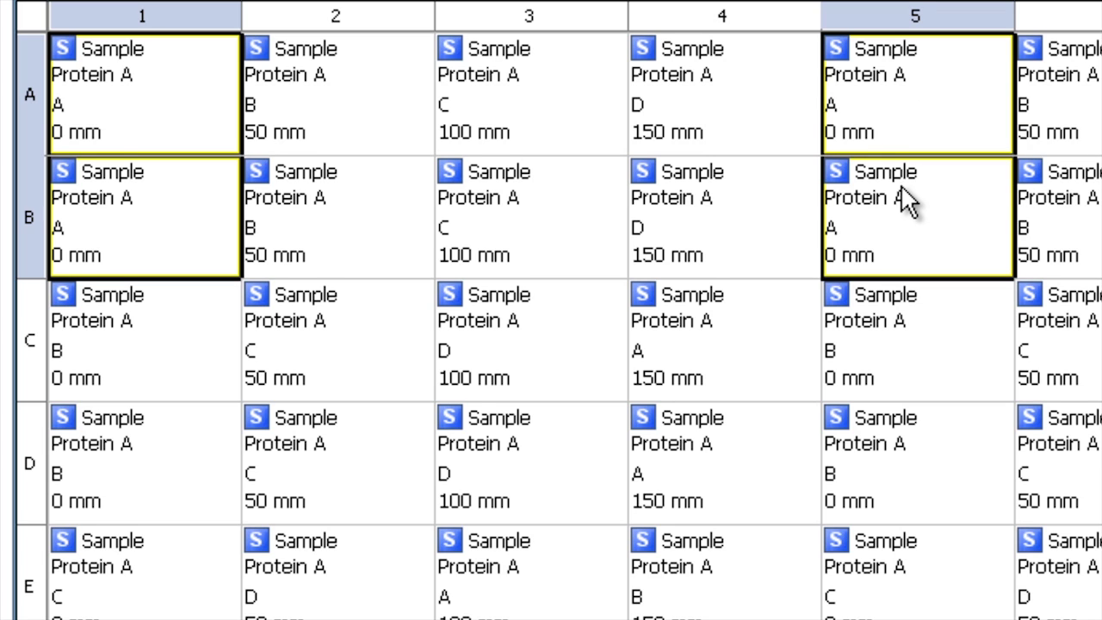
mouse_move(733, 153)
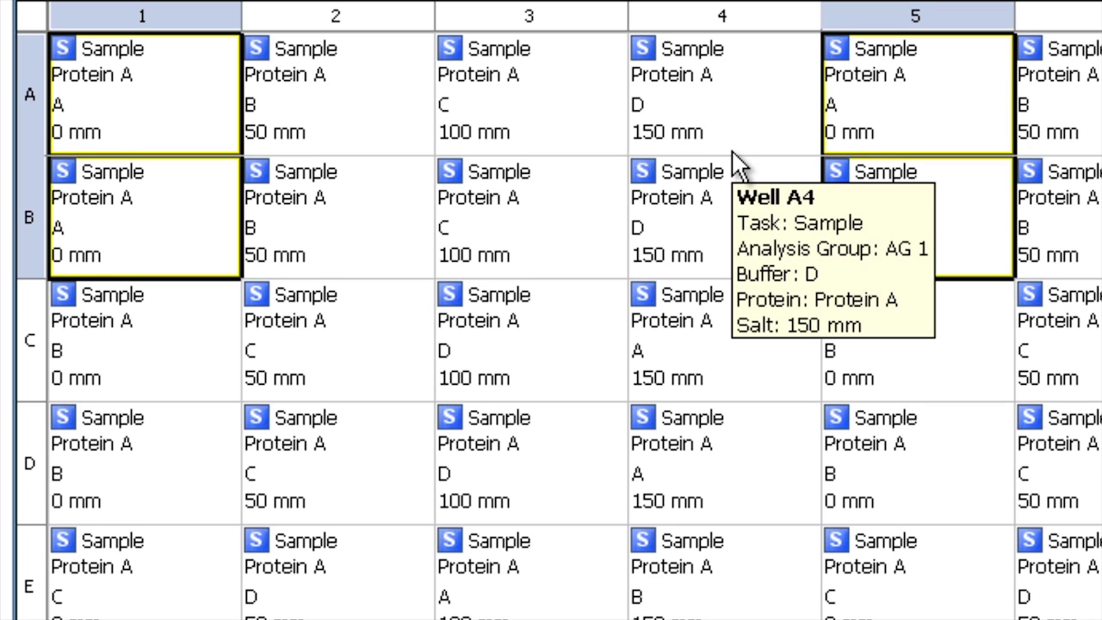
key("Return")
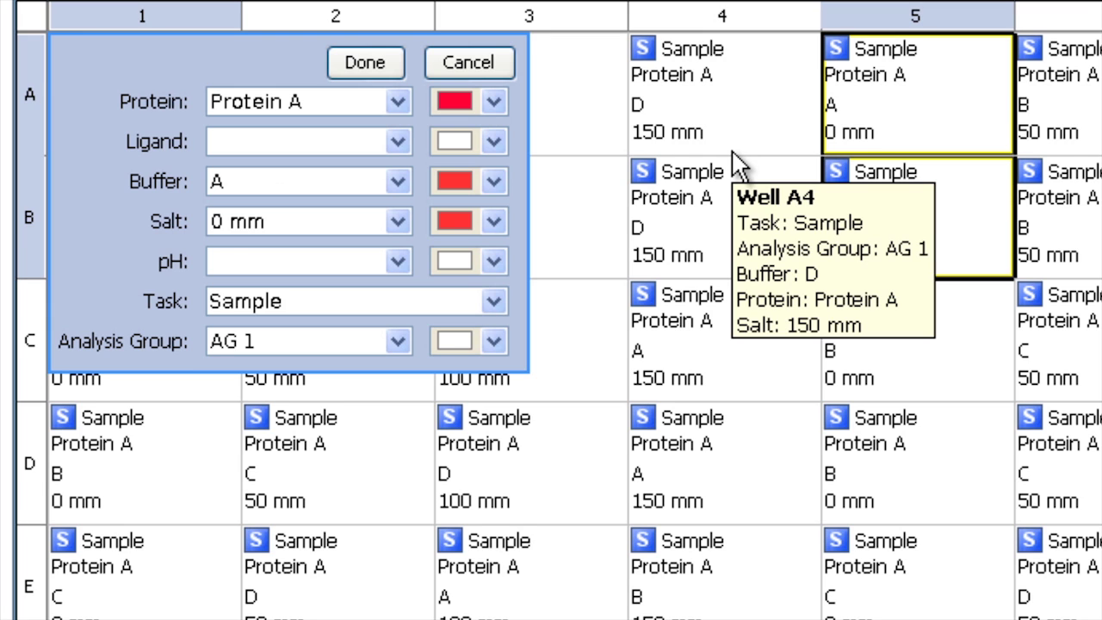
left_click(493, 301)
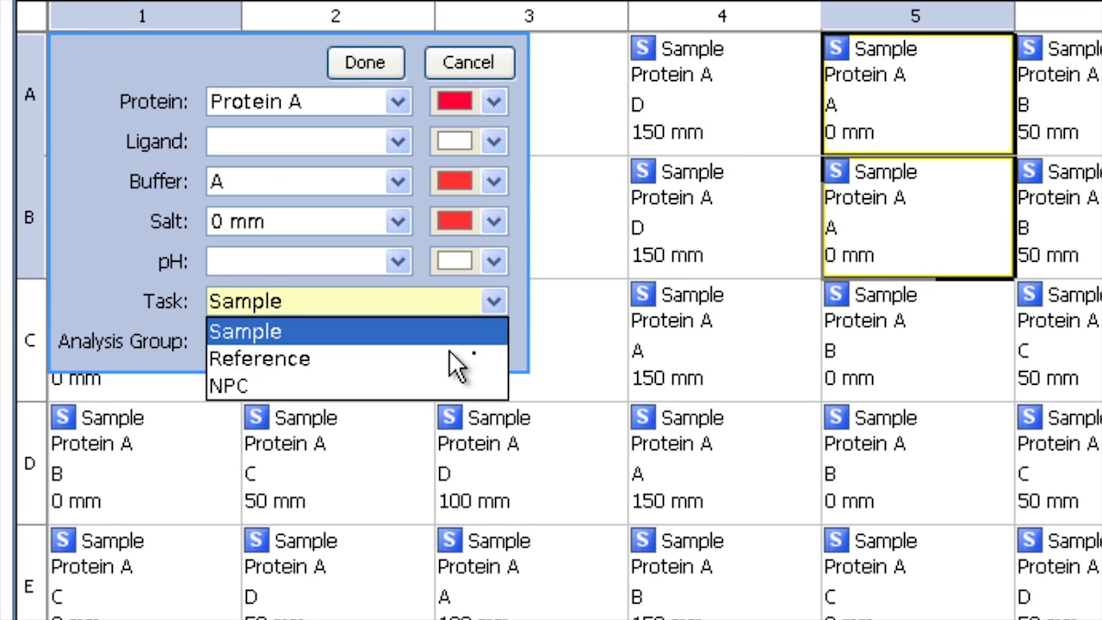
left_click(443, 360)
left_click(385, 63)
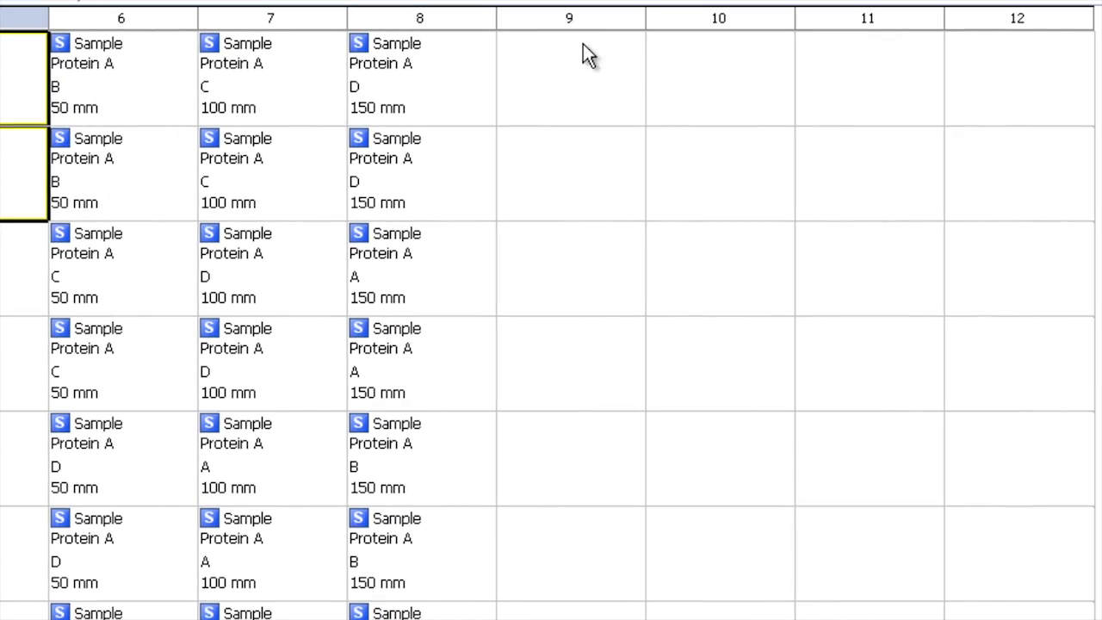
Select columns 9–12 and set all their wells' task to NPC
left_click_drag(581, 27, 1018, 8)
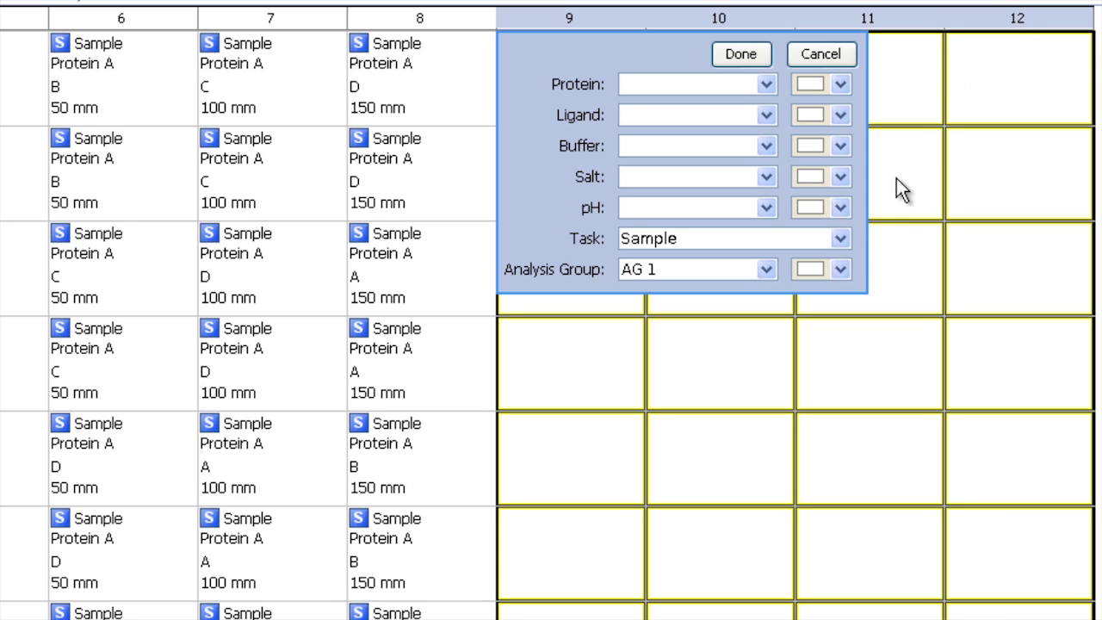
left_click(846, 236)
left_click(822, 301)
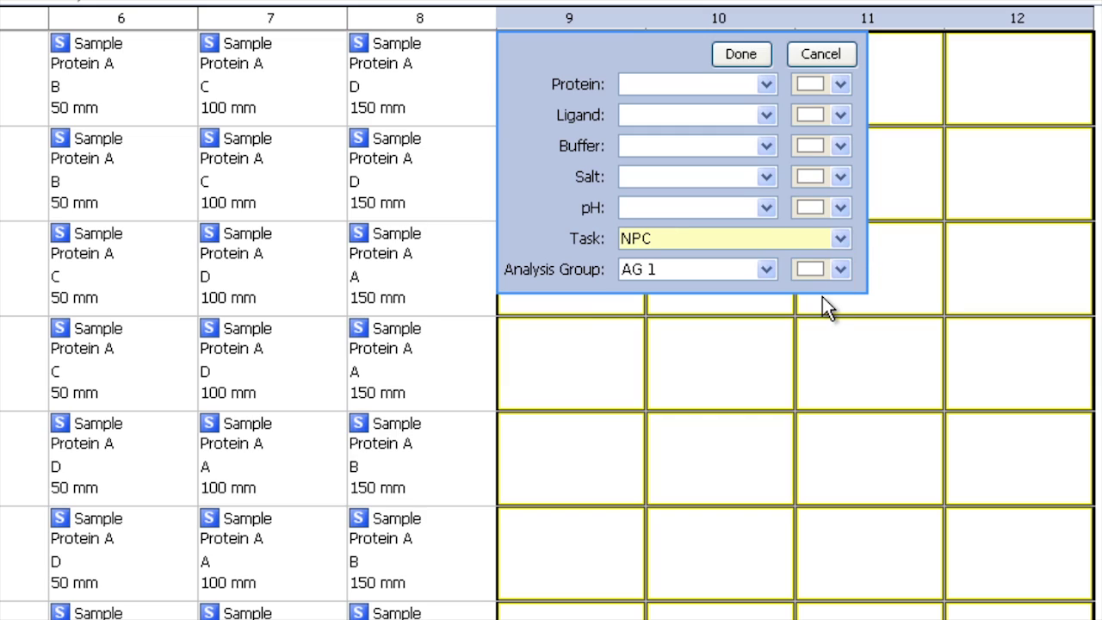
left_click(742, 57)
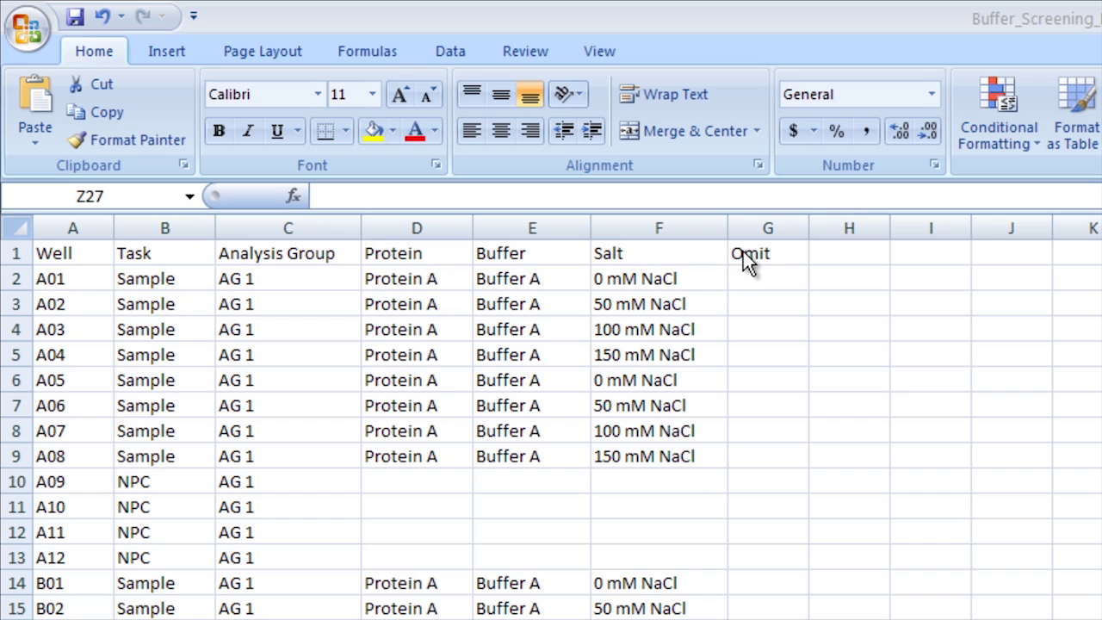
Insert a new column G before Omit and label its header cell 'pH'
right_click(768, 230)
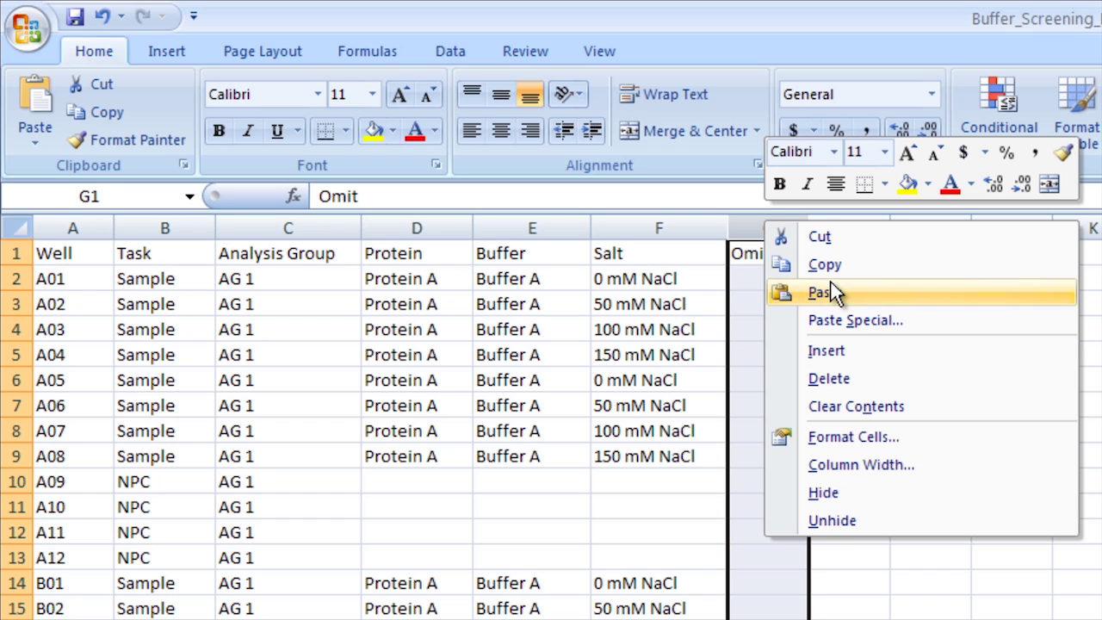
left_click(856, 350)
left_click(788, 254)
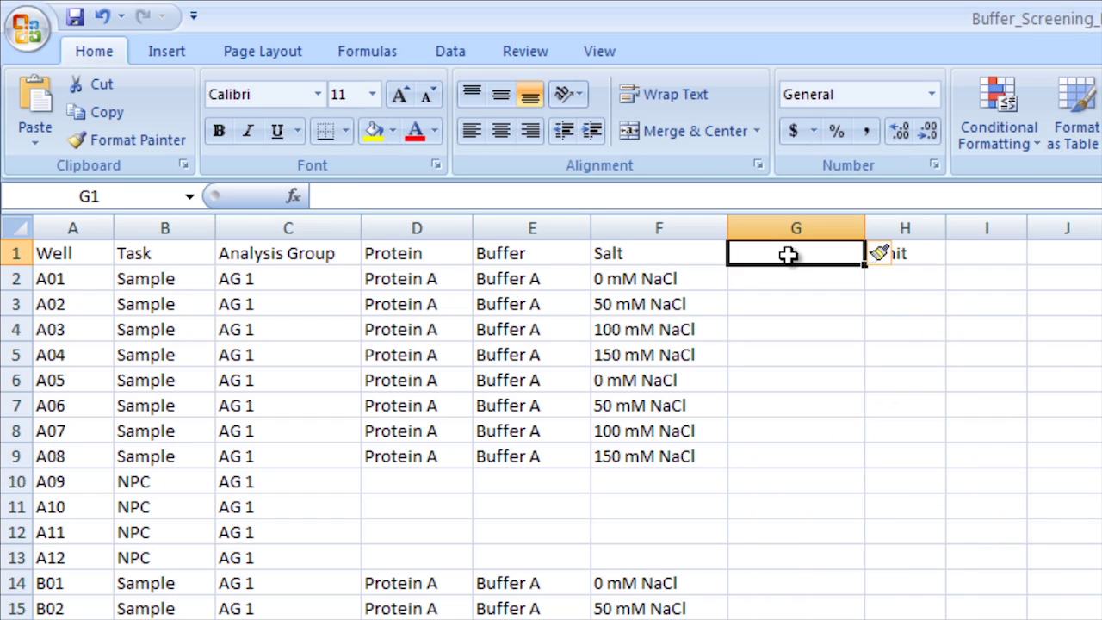
type("pH")
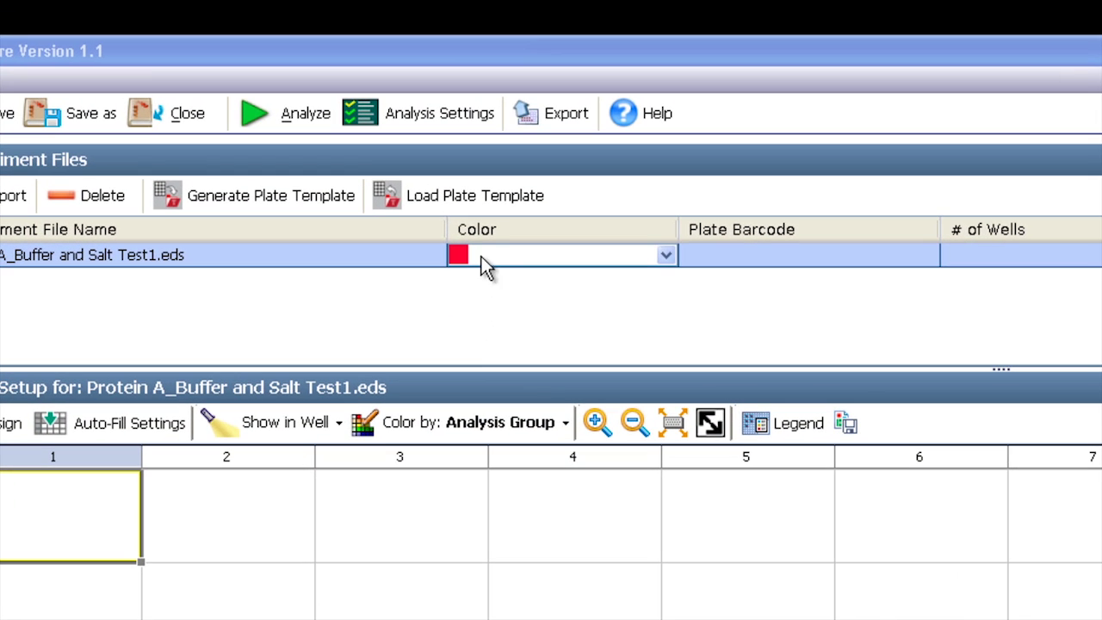
Load the Buffer_Screening_Example_Setup_StepOnePlus.csv plate template from the Desktop
left_click(443, 205)
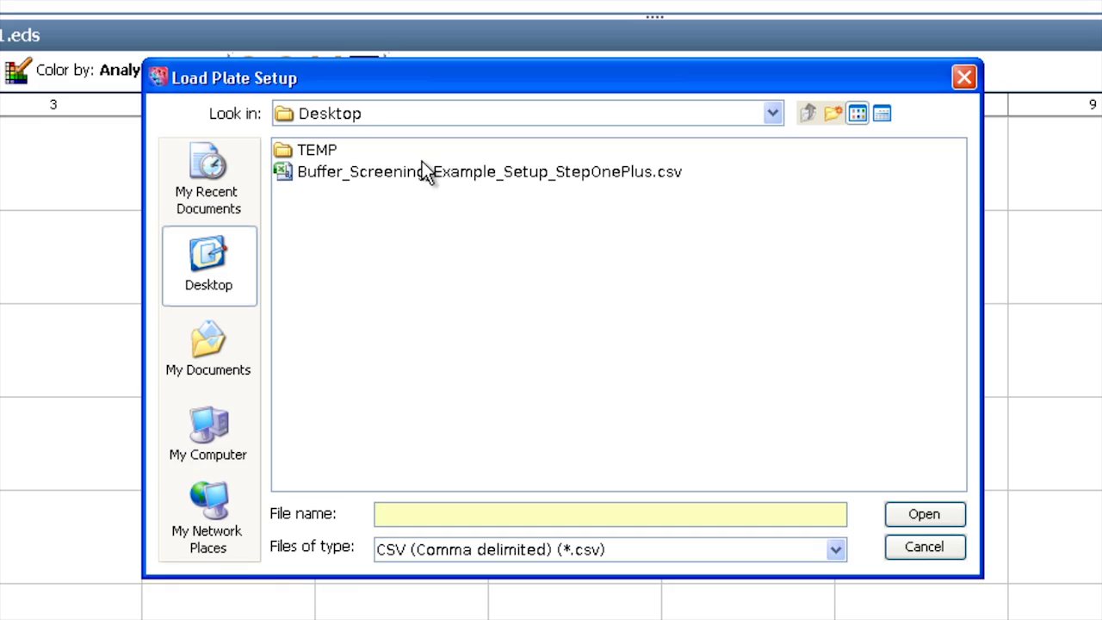
left_click(422, 174)
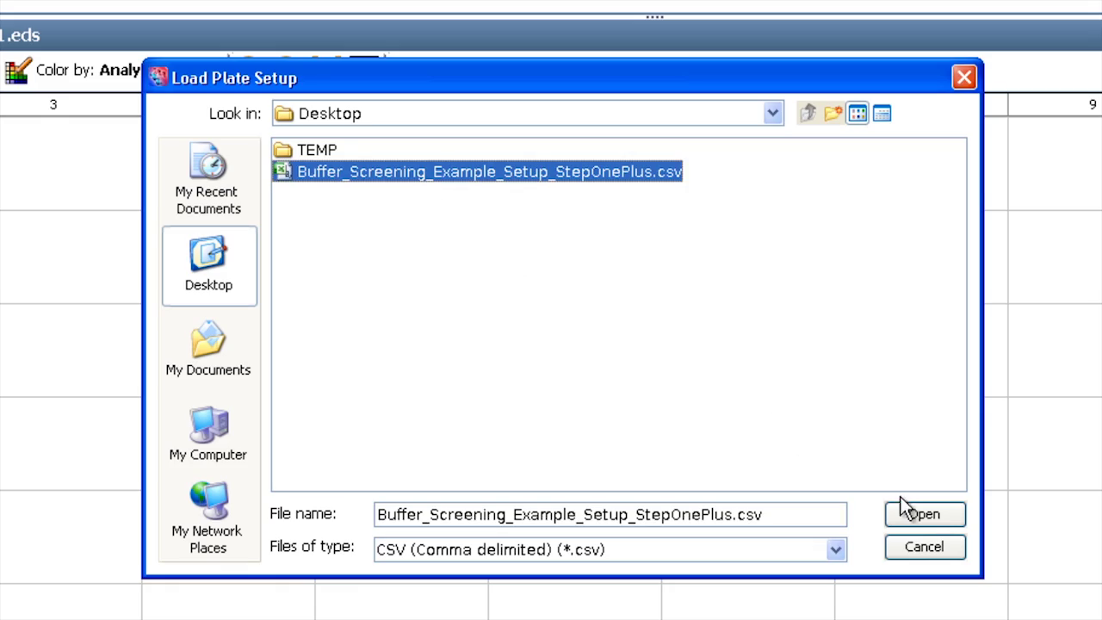
left_click(924, 514)
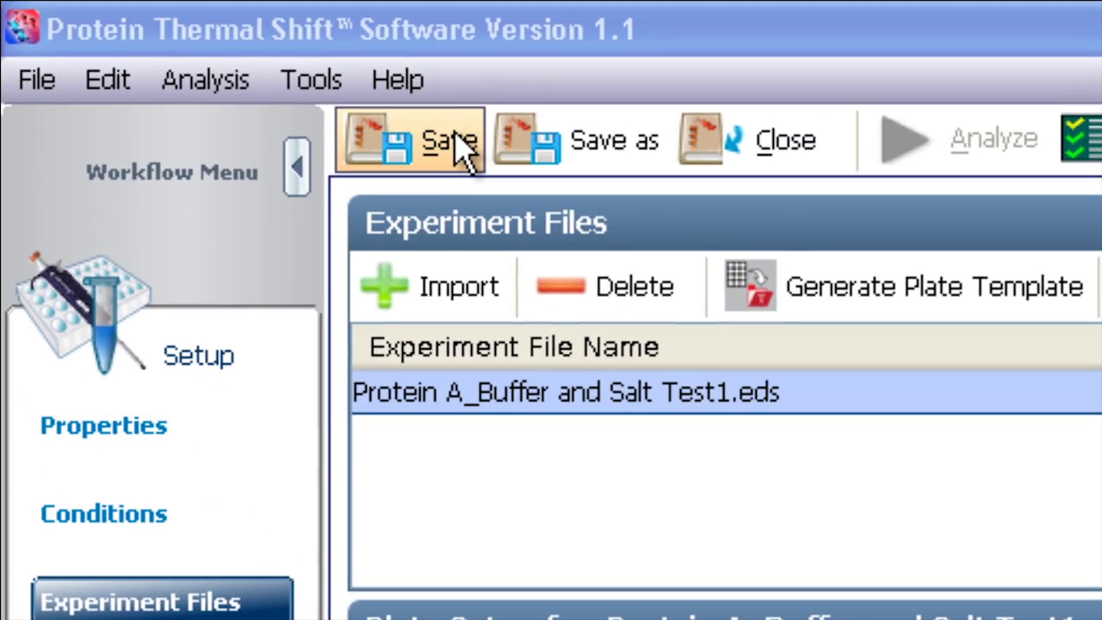
Save the Protein A_Buffer and Salt Test1.eds study
left_click(457, 145)
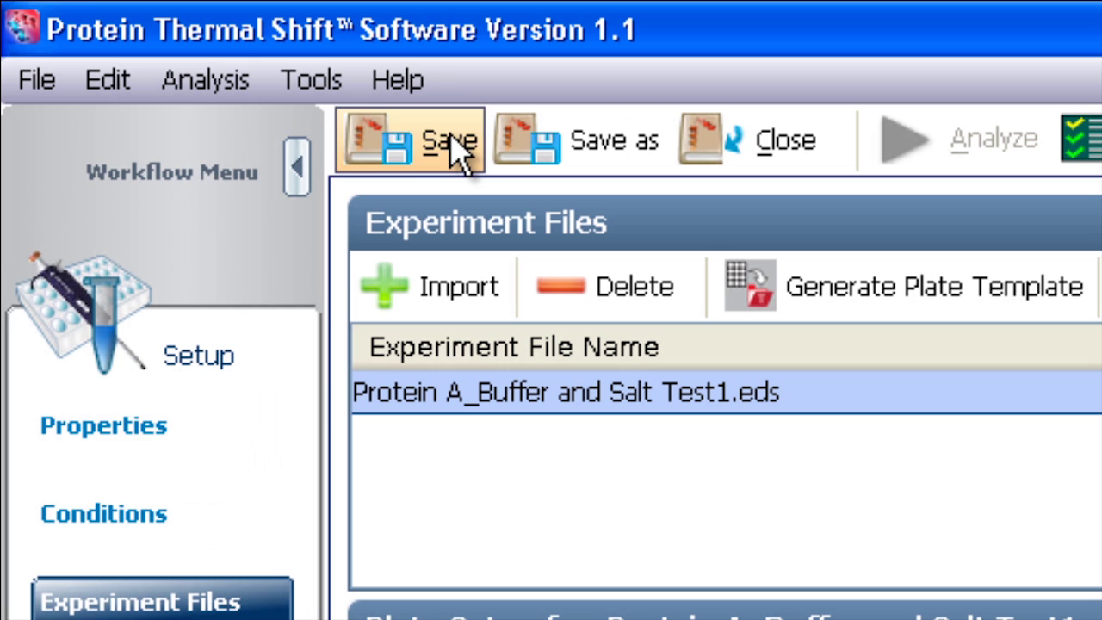